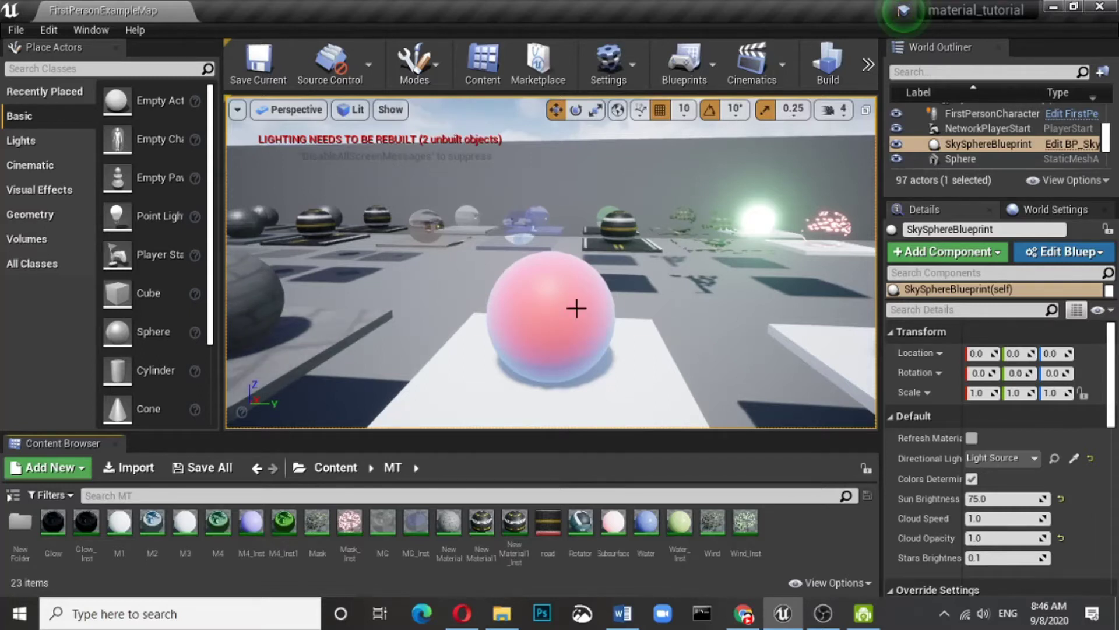
# Examine the pink sphere with the blue rim from several sides and distances in the level.
pyautogui.moveTo(541, 287); pyautogui.dragTo(547, 305)
pyautogui.scroll(2, 540, 286)
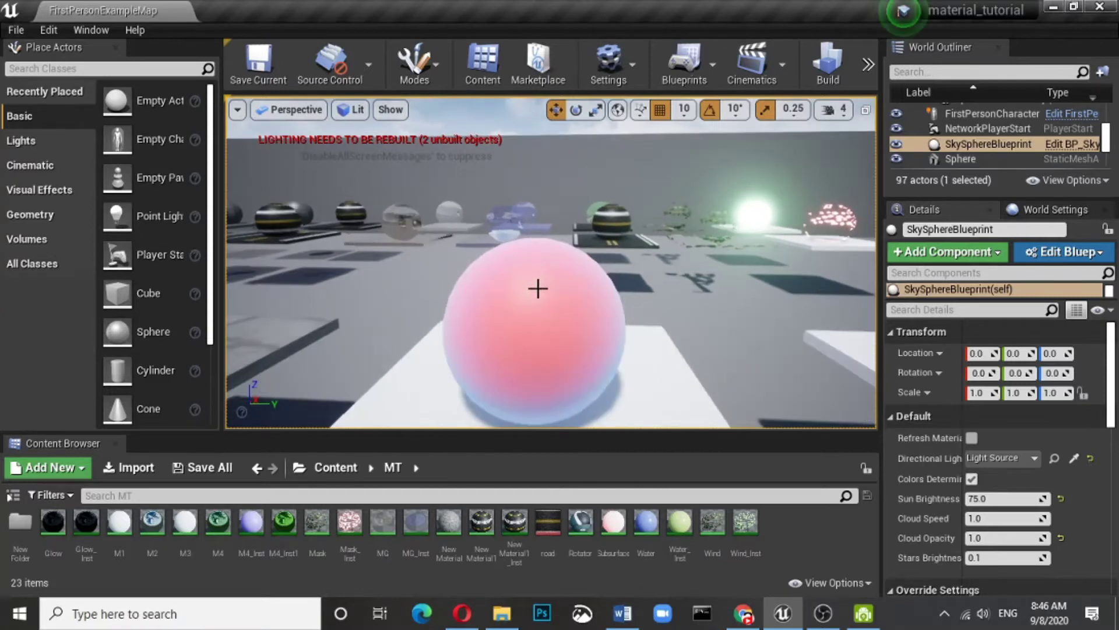
pyautogui.scroll(-2, 540, 286)
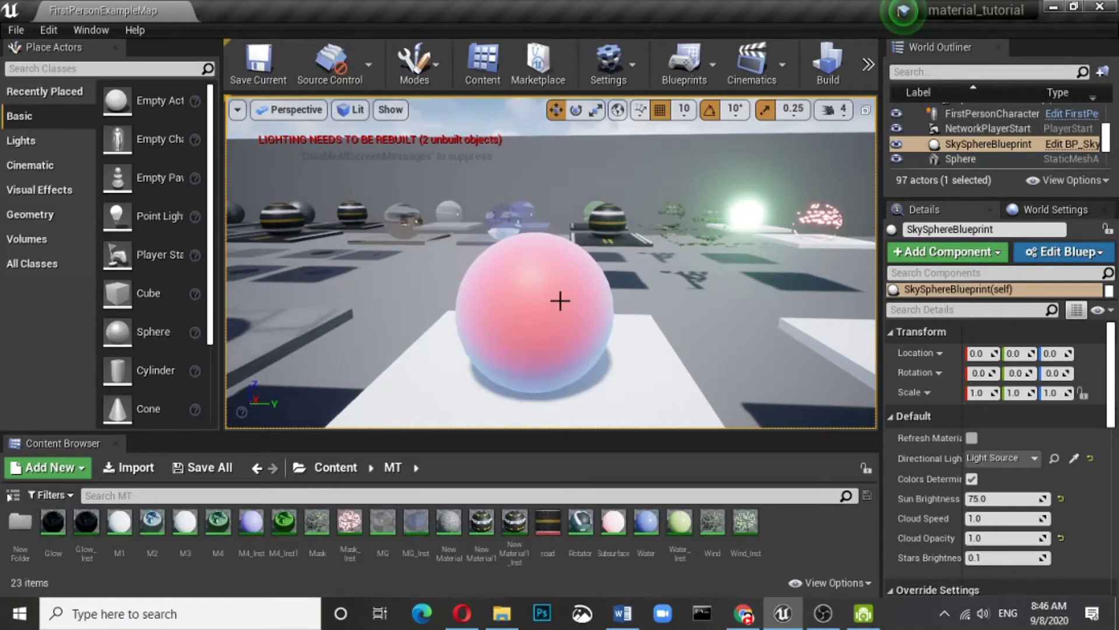
pyautogui.press('w')
pyautogui.moveTo(560, 301); pyautogui.dragTo(230, 309, button='right')
pyautogui.press('s')
pyautogui.press('d')
pyautogui.press('d')
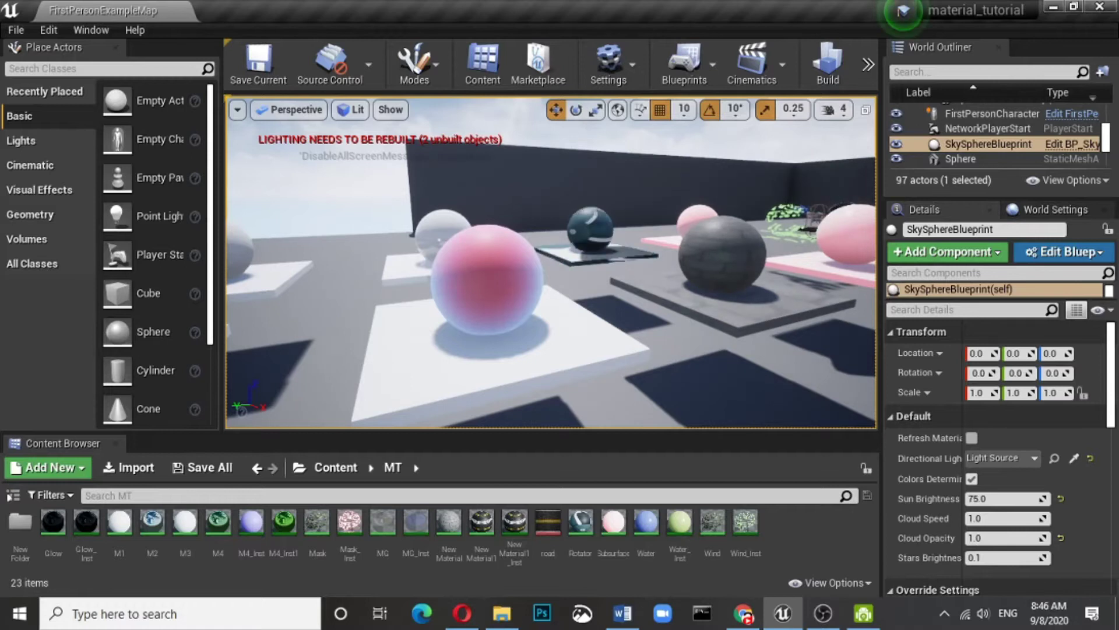
pyautogui.press('w')
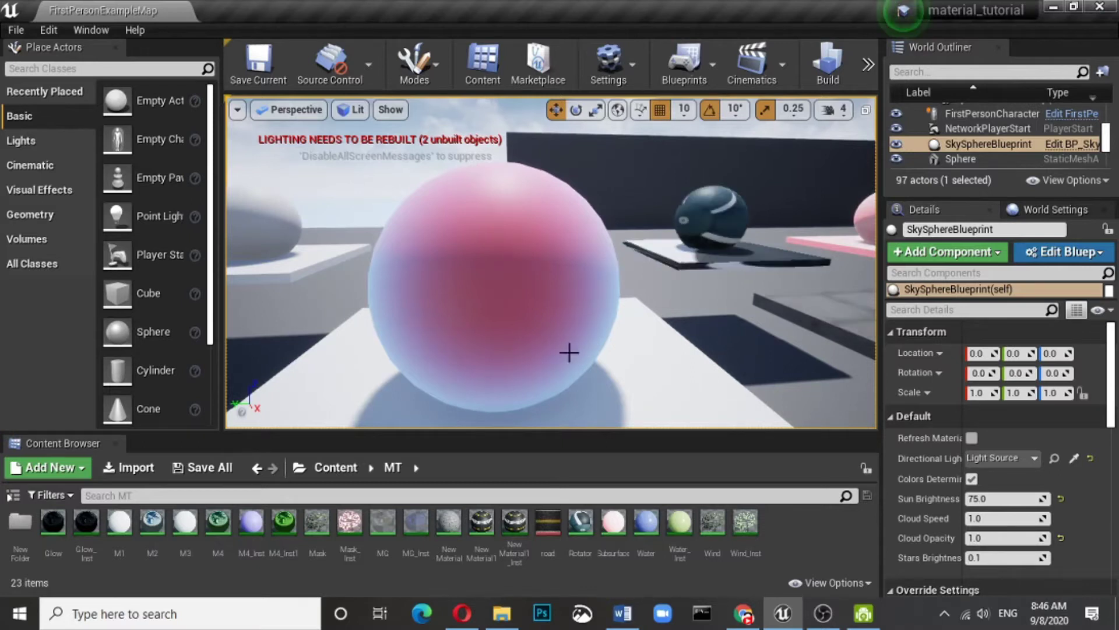
pyautogui.press('a')
pyautogui.moveTo(496, 263); pyautogui.dragTo(717, 262, button='right')
pyautogui.press('w')
pyautogui.press('a')
pyautogui.press('s')
pyautogui.press('d')
pyautogui.press('w')
pyautogui.press('w')
pyautogui.moveTo(618, 301); pyautogui.dragTo(585, 301, button='right')
pyautogui.press('s')
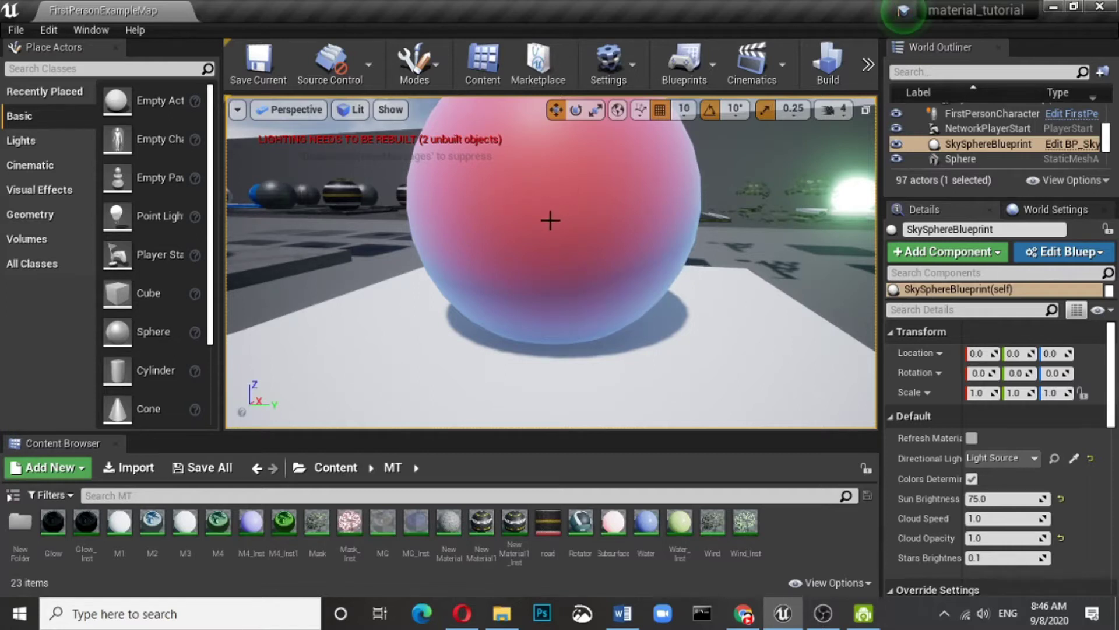
pyautogui.scroll(-3, 551, 220)
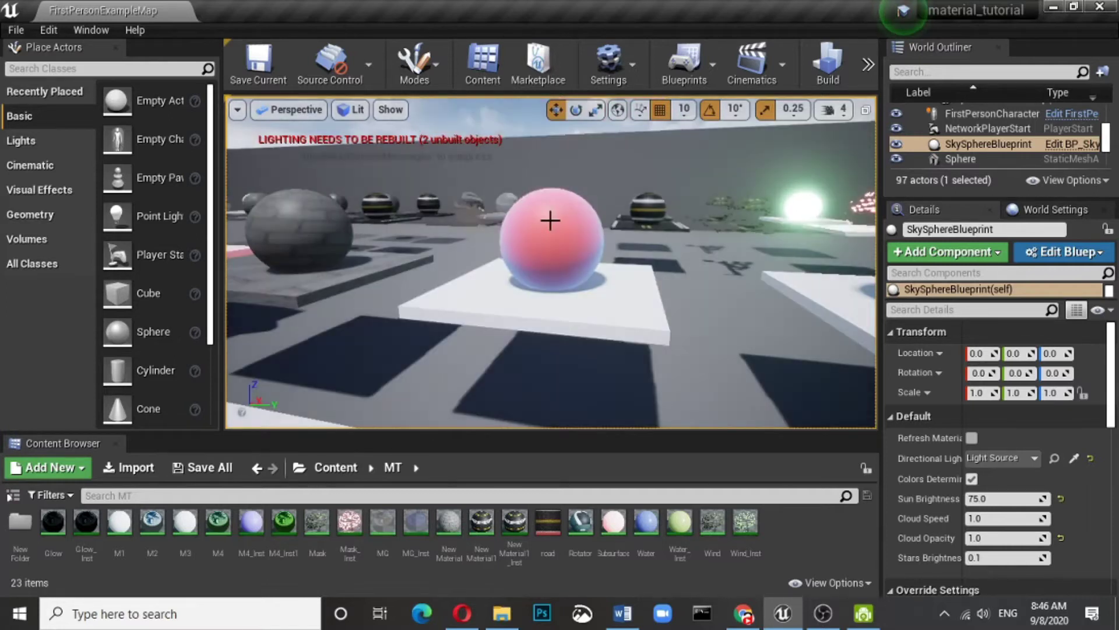
pyautogui.rightClick(645, 290)
pyautogui.click(645, 160)
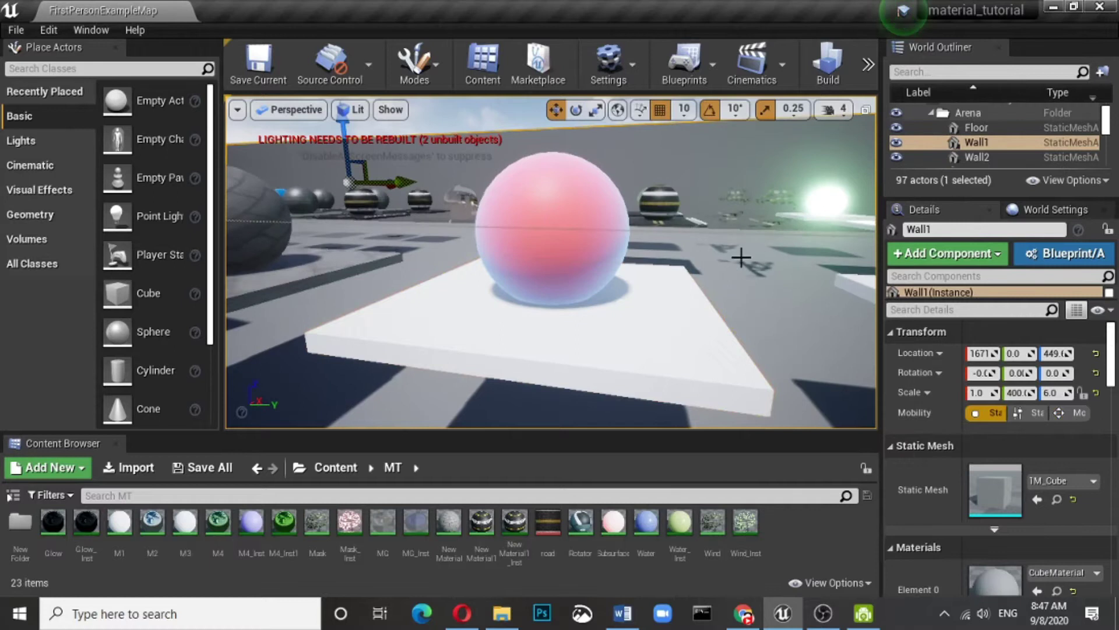
pyautogui.scroll(-5, 740, 258)
pyautogui.scroll(-3, 740, 258)
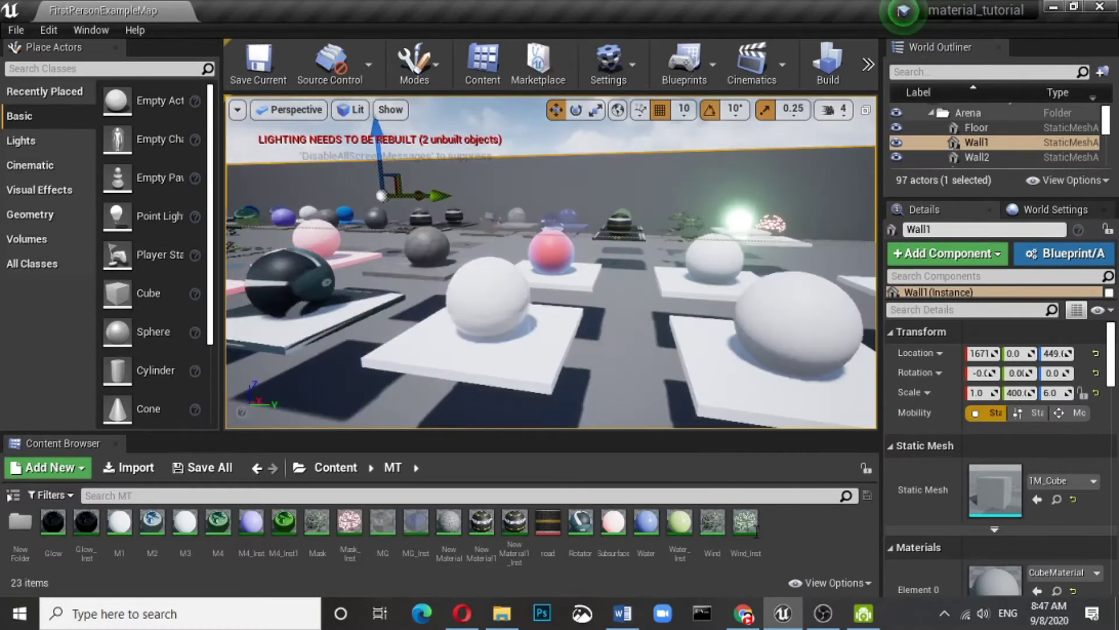
# Create a material named Freshnel in the MT folder and open it for editing.
pyautogui.rightClick(764, 513)
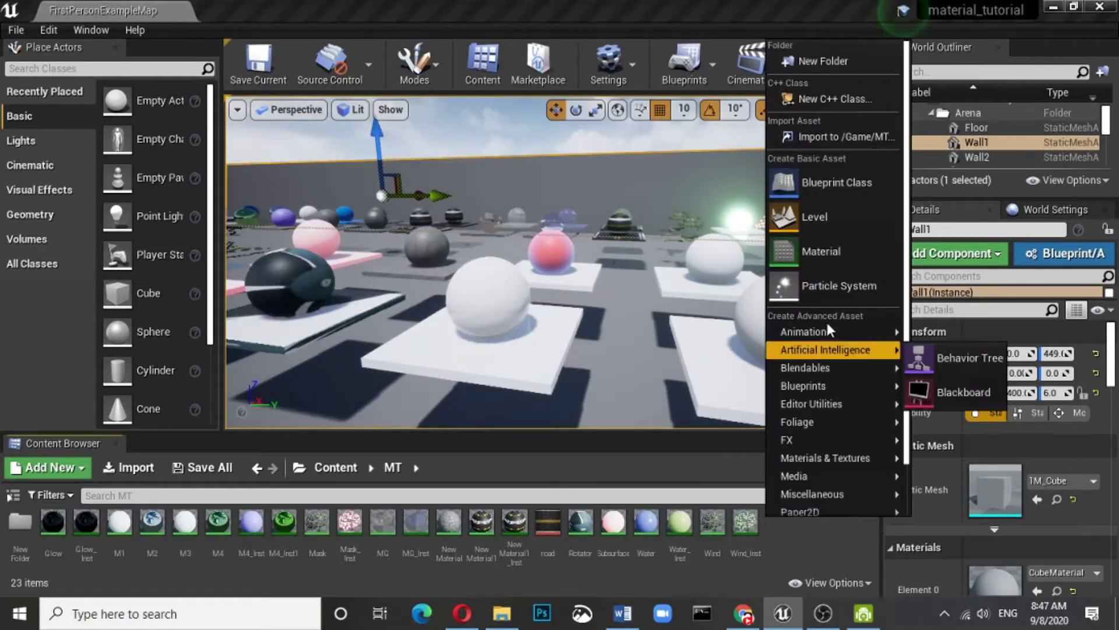
pyautogui.click(828, 257)
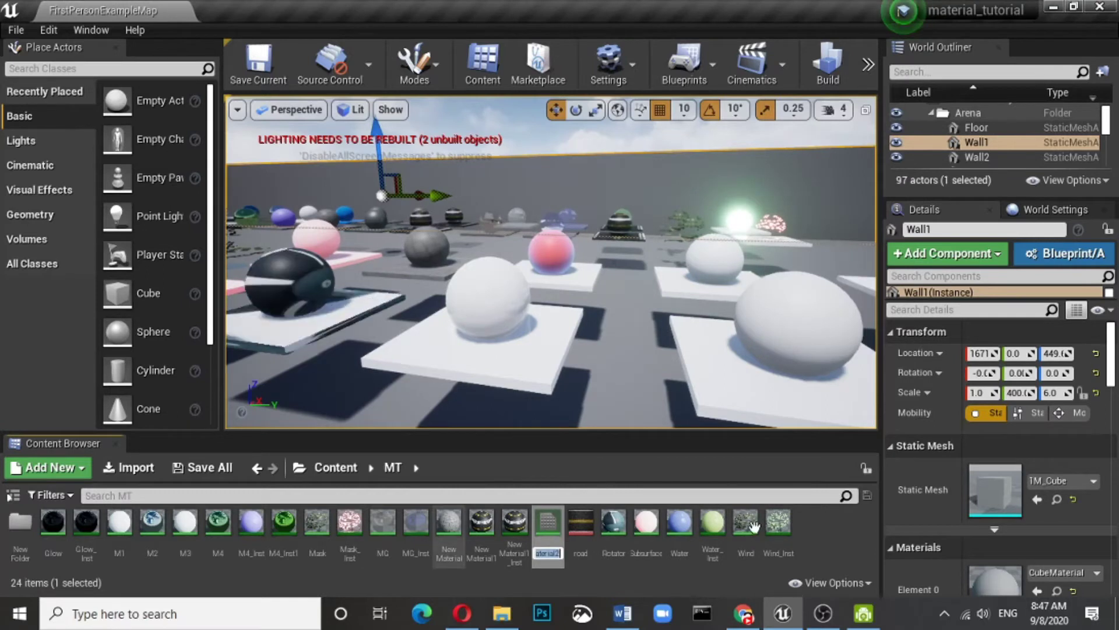
pyautogui.write('Fresnel')
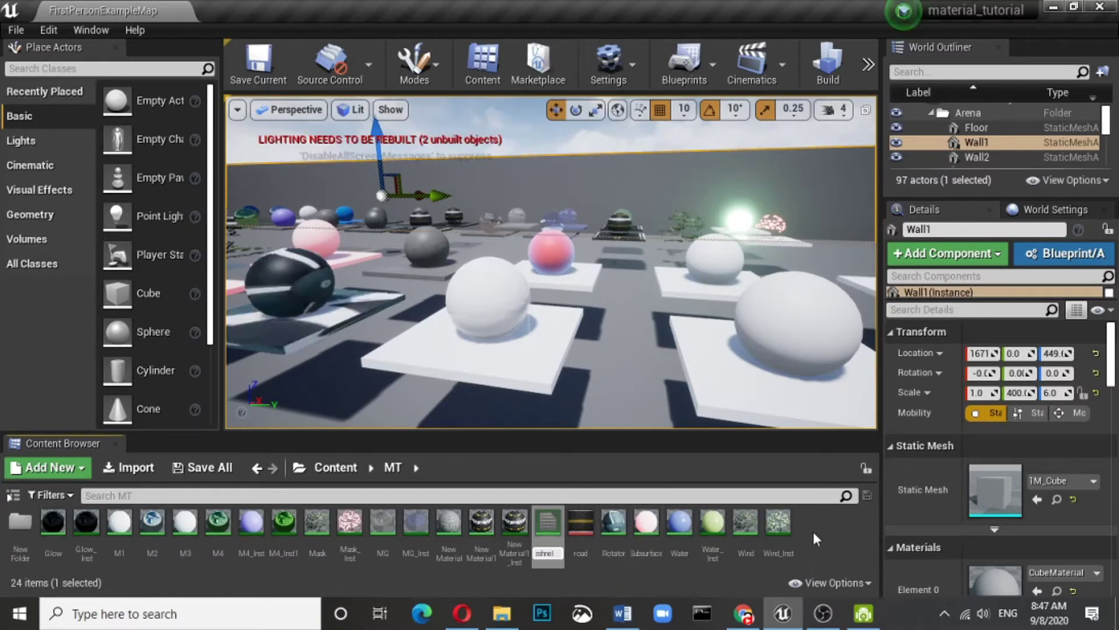
pyautogui.press('Return')
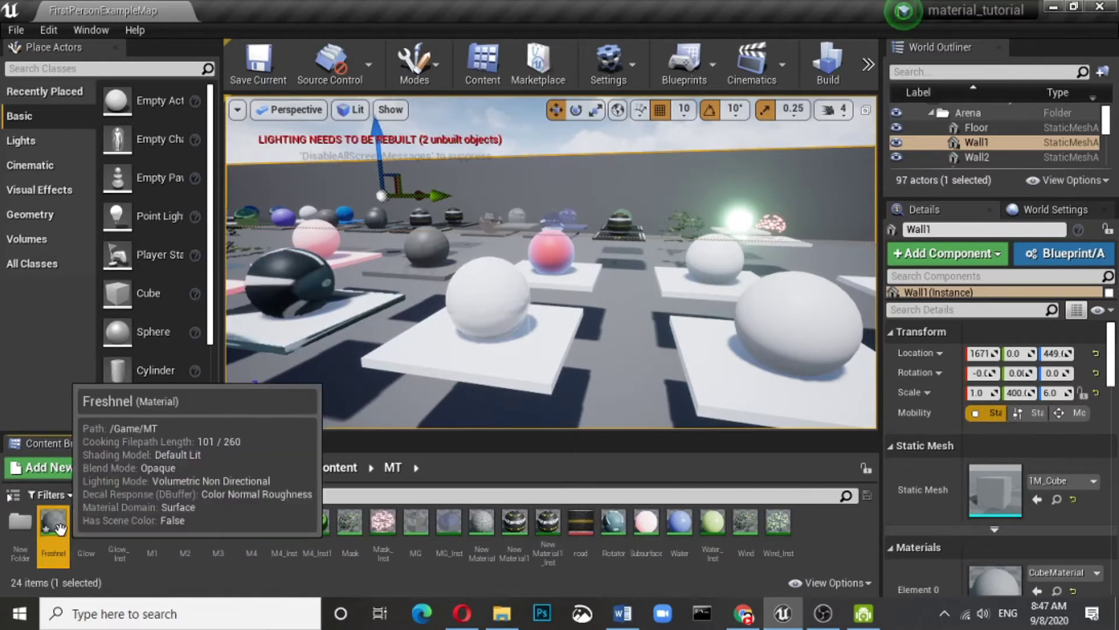
pyautogui.doubleClick(61, 554)
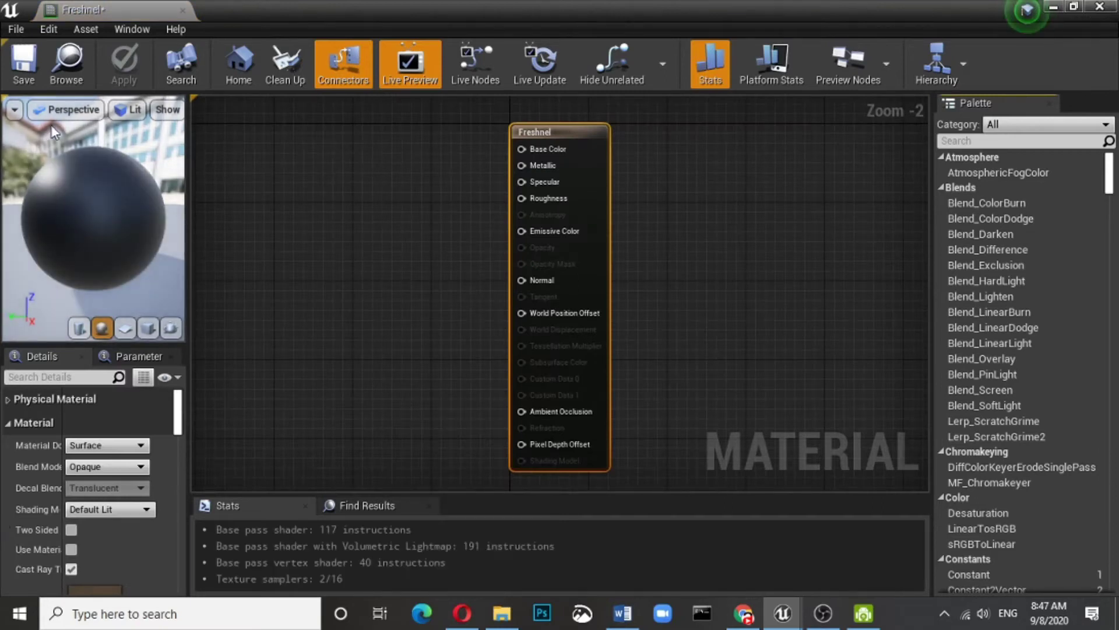
# Add a Constant3Vector connected to Base Color and place a second, unconnected Constant3Vector below it.
pyautogui.click(320, 163)
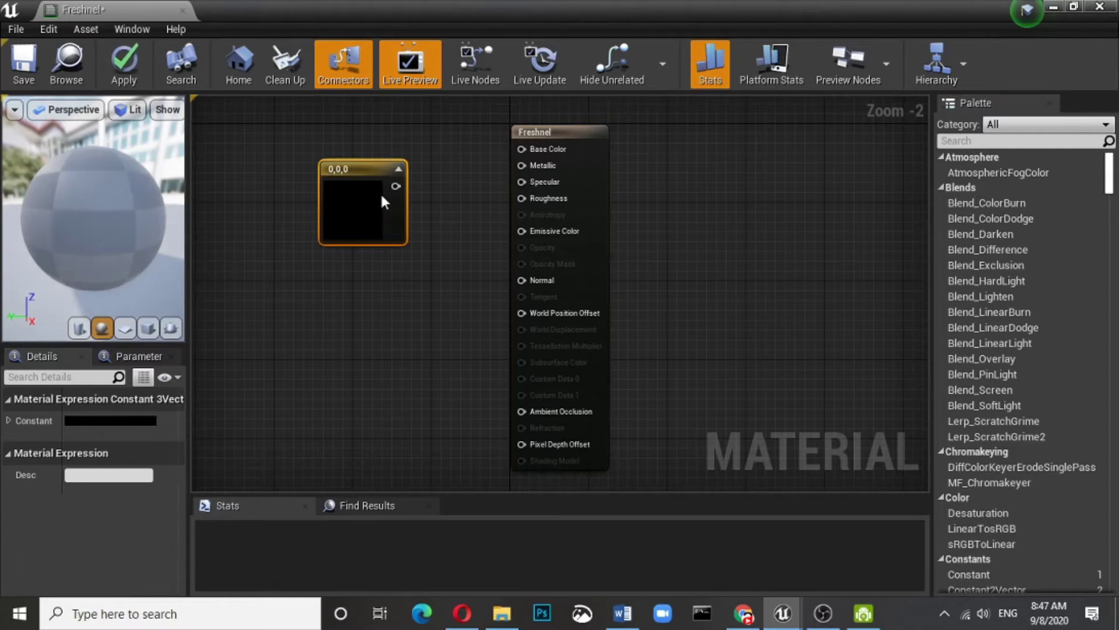
pyautogui.moveTo(396, 187); pyautogui.dragTo(521, 149)
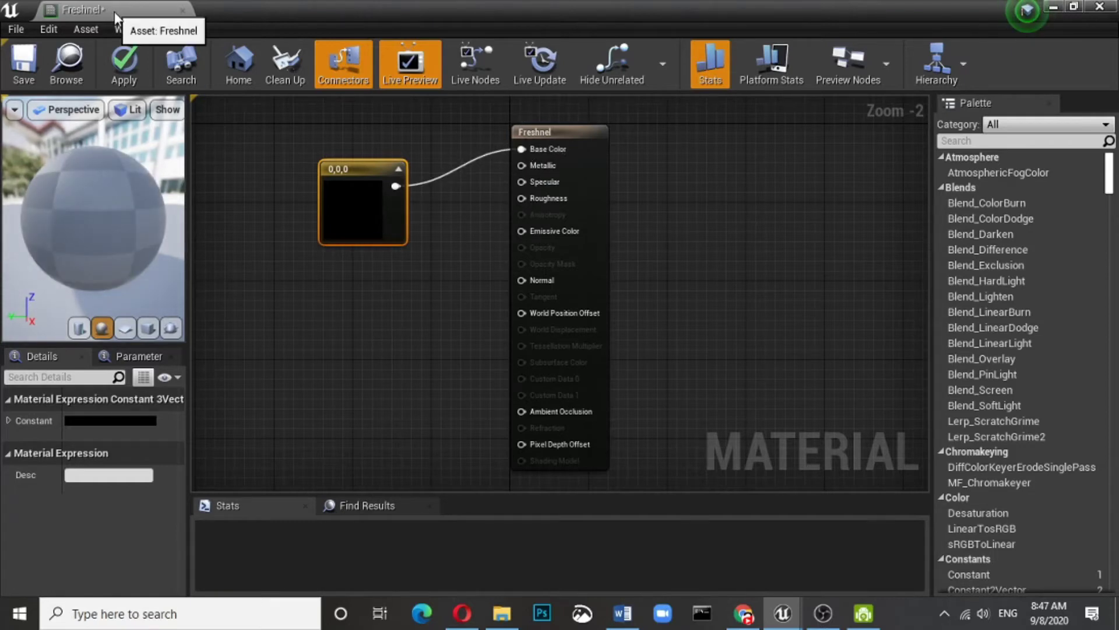
pyautogui.press('3')
pyautogui.click(349, 303)
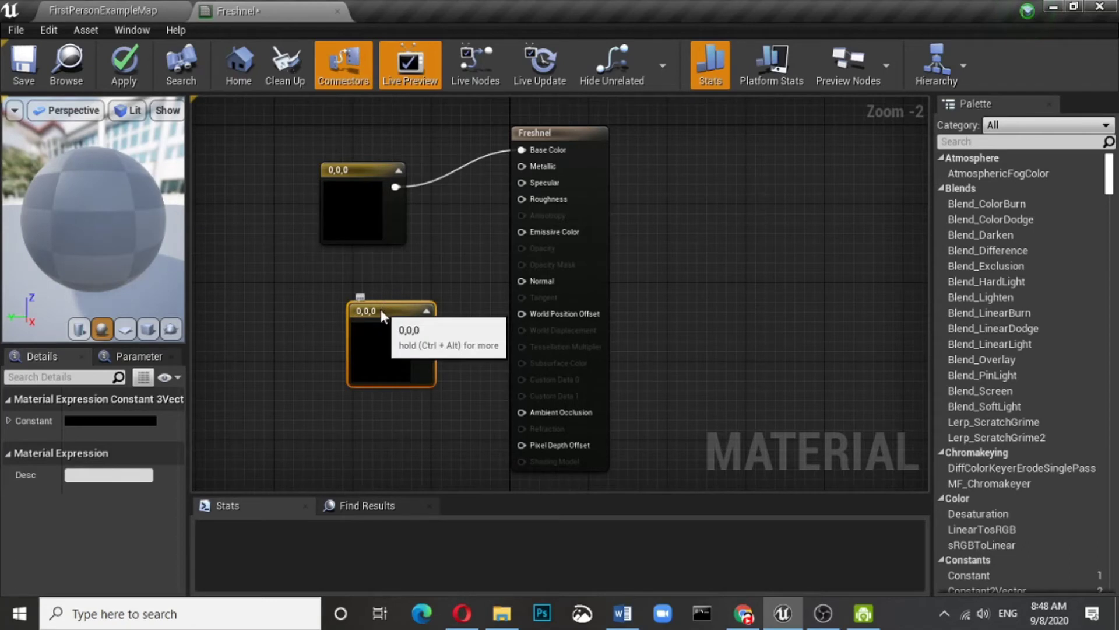
pyautogui.moveTo(380, 309); pyautogui.dragTo(326, 298)
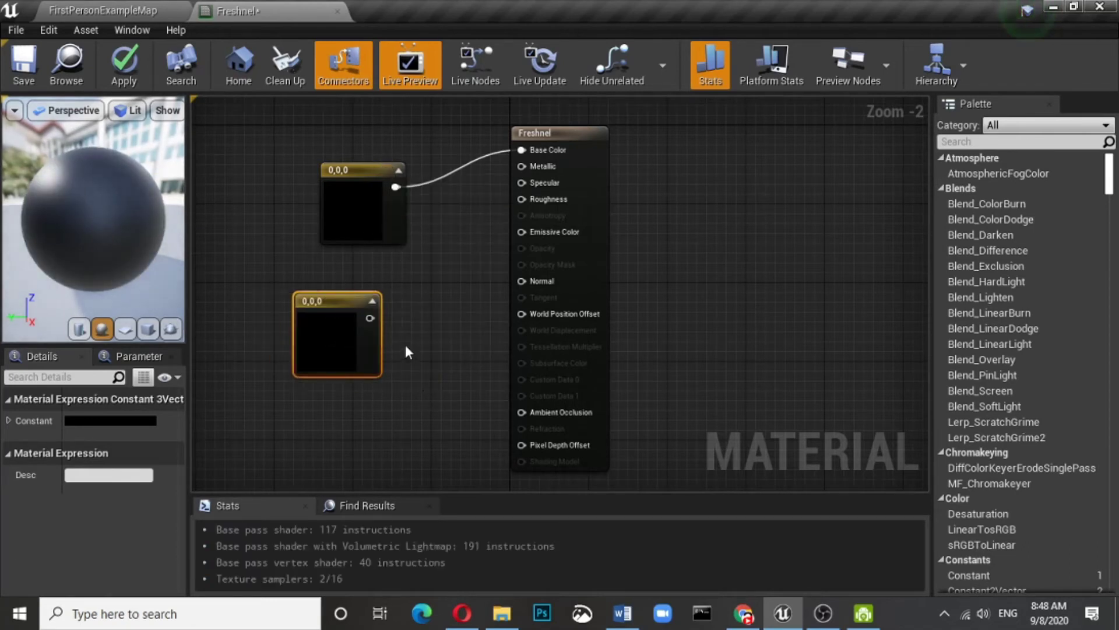
# Add a Multiply node beside the second colour constant and a Fresnel node below that constant.
pyautogui.click(404, 341)
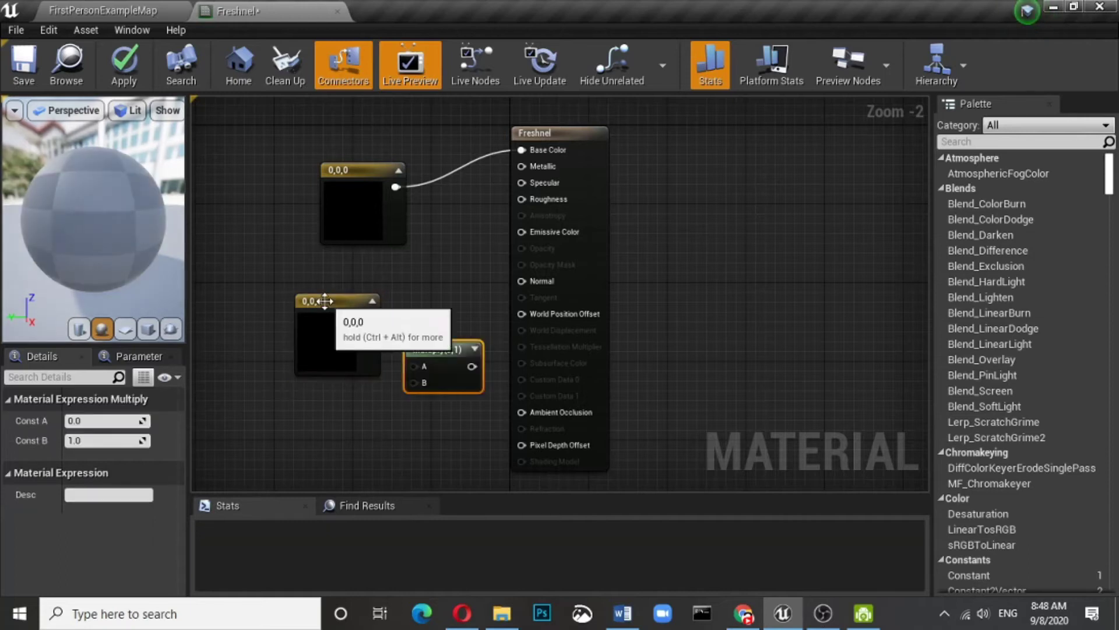
pyautogui.moveTo(323, 301); pyautogui.dragTo(327, 282)
pyautogui.rightClick(325, 403)
pyautogui.write('fr')
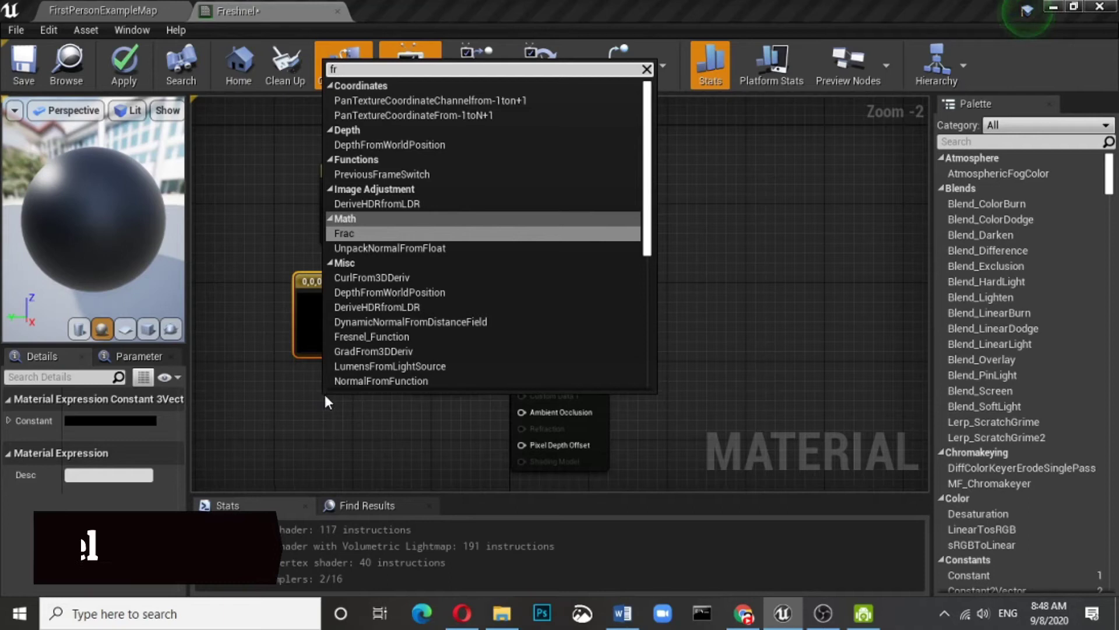
pyautogui.write('e')
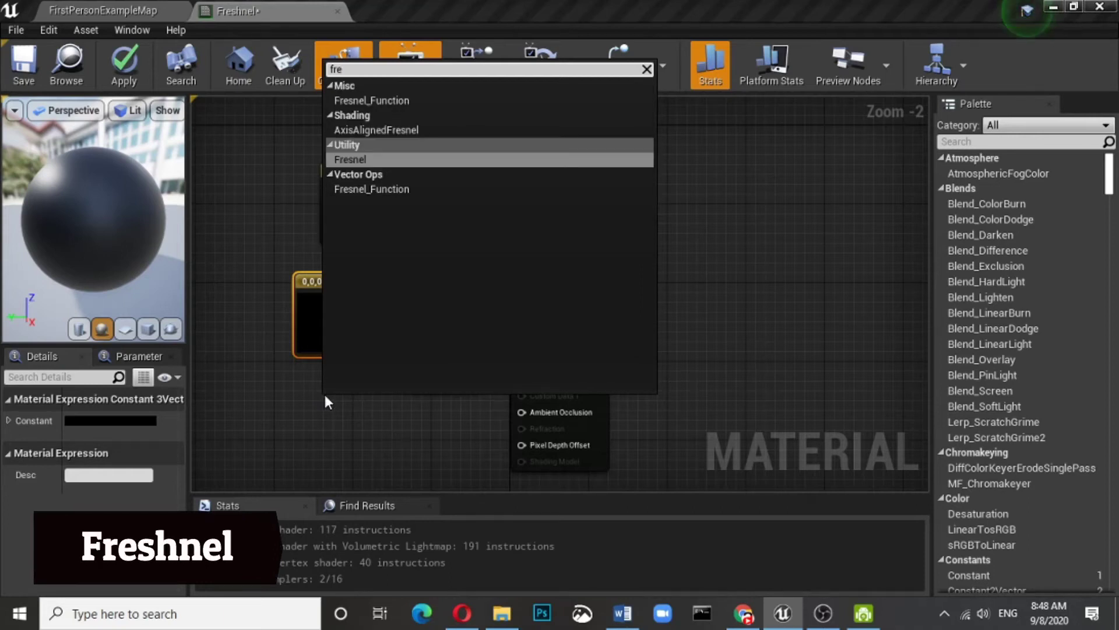
pyautogui.click(407, 155)
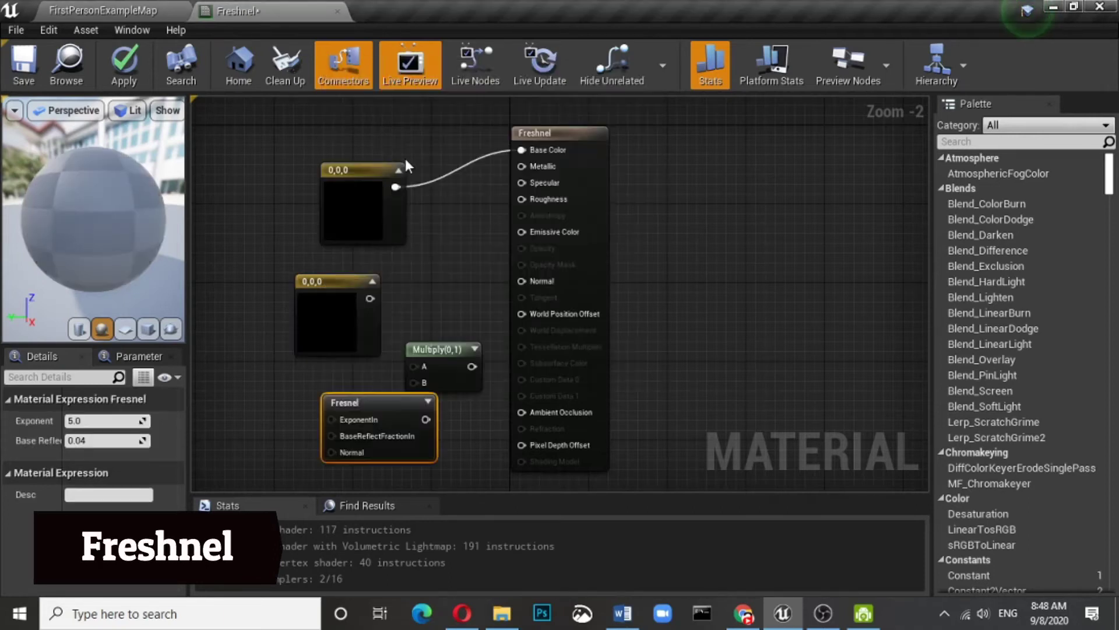
pyautogui.moveTo(351, 401); pyautogui.dragTo(313, 398)
pyautogui.moveTo(225, 331); pyautogui.dragTo(259, 325)
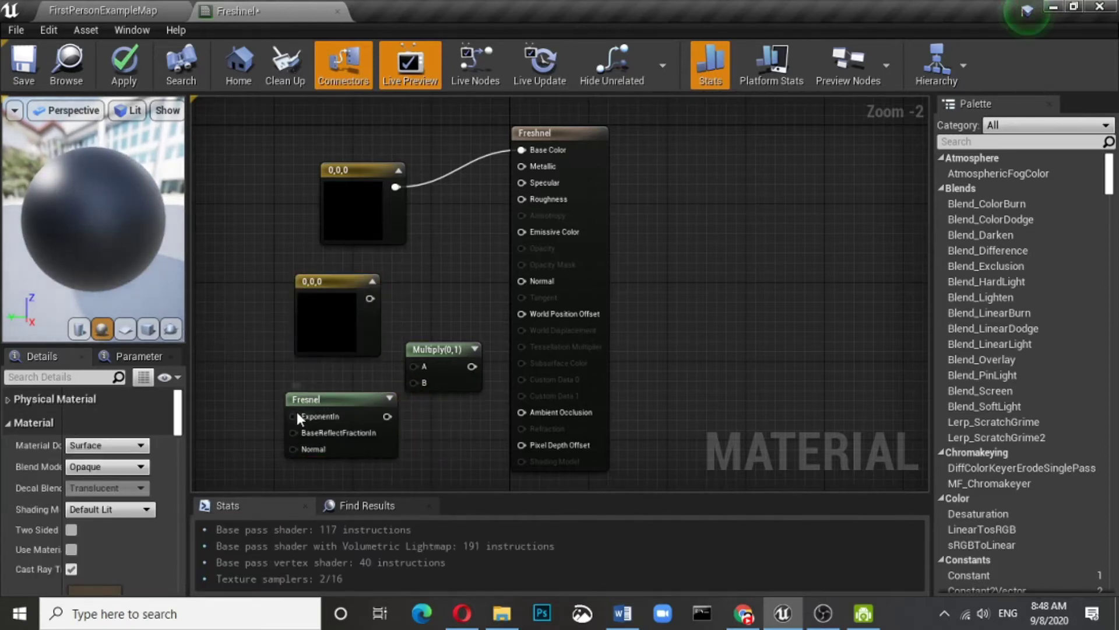
# Feed a new Constant into Fresnel's ExponentIn, and multiply the second colour by the Fresnel output into Emissive Color.
pyautogui.click(208, 351)
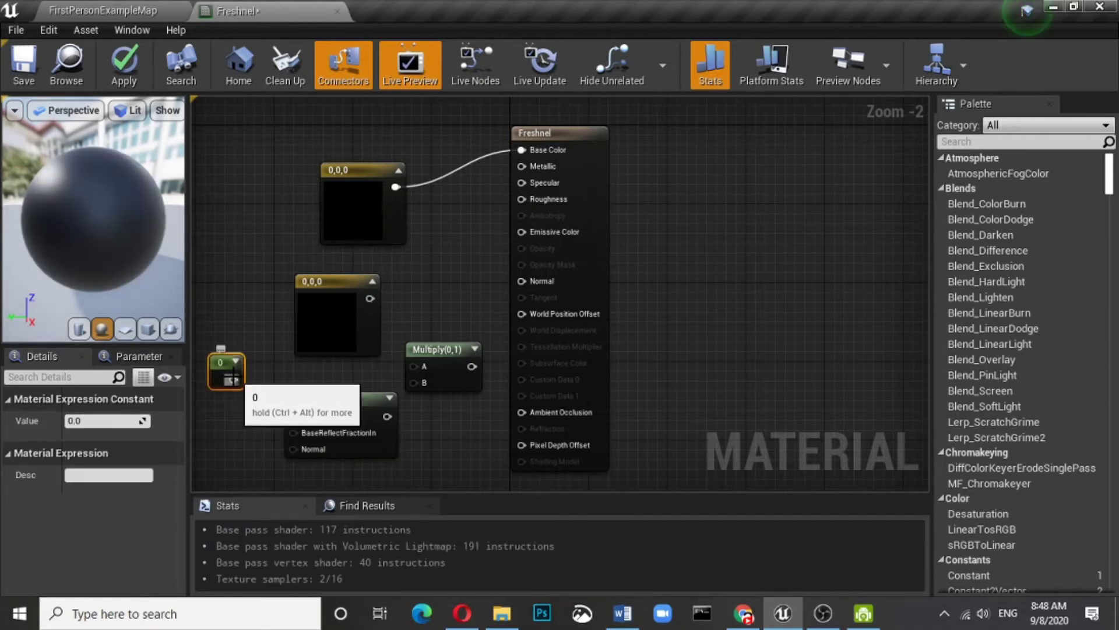
pyautogui.moveTo(232, 380); pyautogui.dragTo(293, 416)
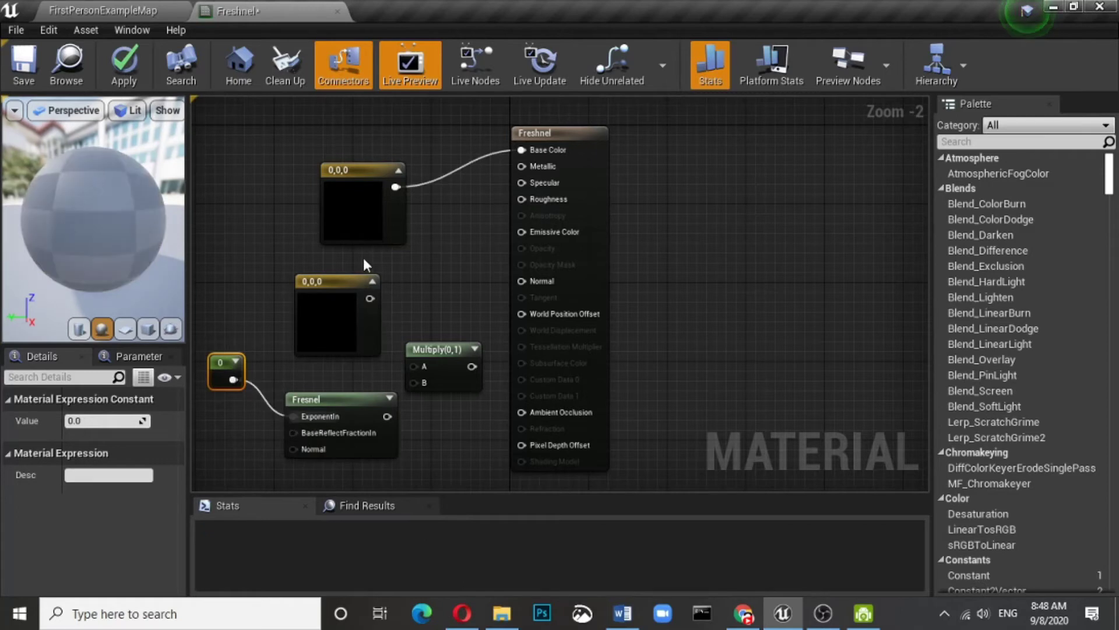
pyautogui.moveTo(371, 298); pyautogui.dragTo(413, 366)
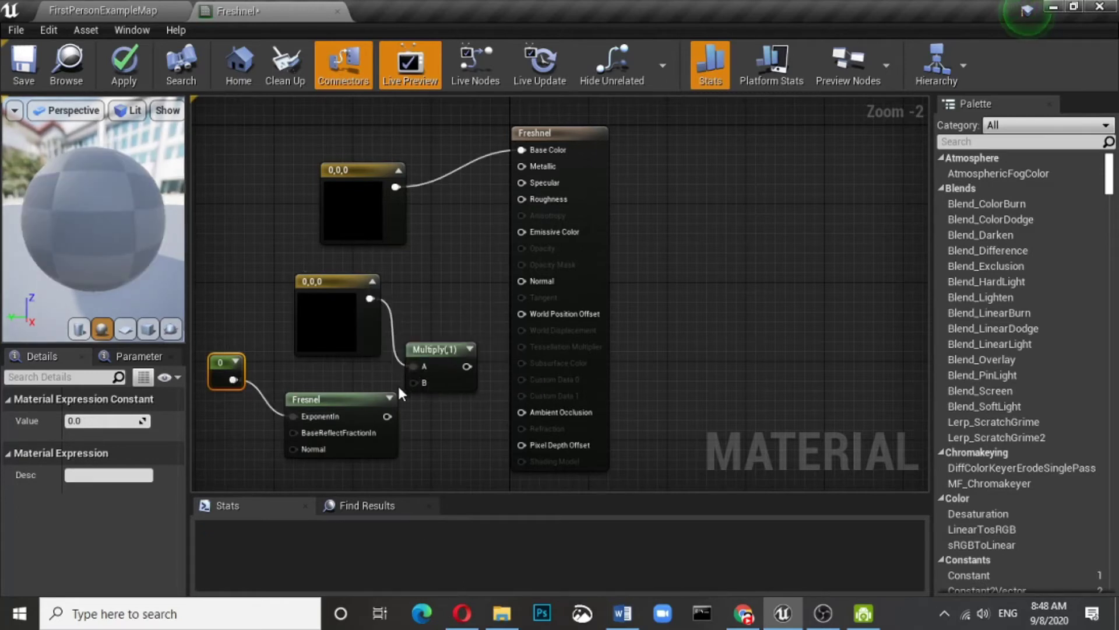
pyautogui.moveTo(386, 415); pyautogui.dragTo(522, 233)
# Set the Base Color constant to a bright pink of about R 0.974, G 0.088, B 0.234.
pyautogui.doubleClick(362, 214)
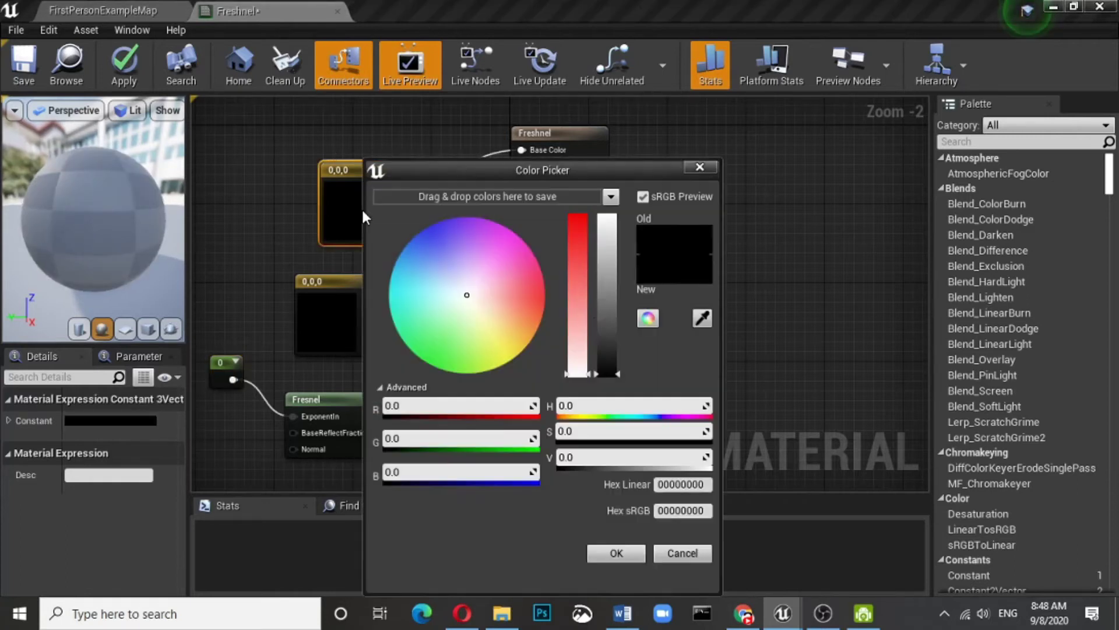
pyautogui.click(537, 282)
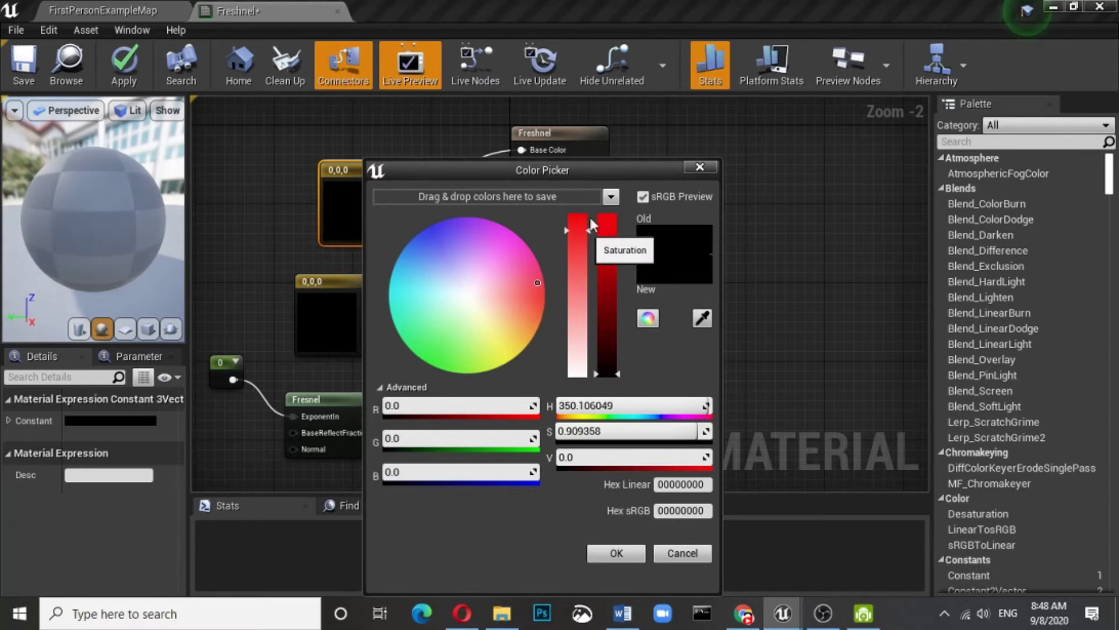
pyautogui.click(612, 222)
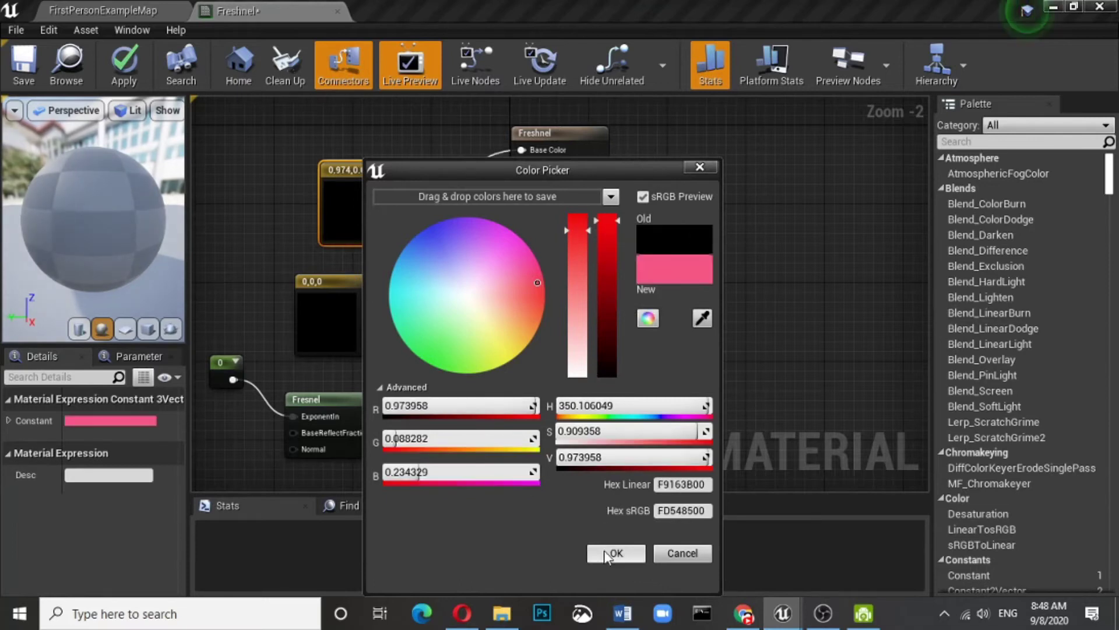
pyautogui.click(617, 553)
# Set the colour constant feeding Multiply to a bright green of about R 0.111, G 0.990, B 0.127.
pyautogui.doubleClick(324, 322)
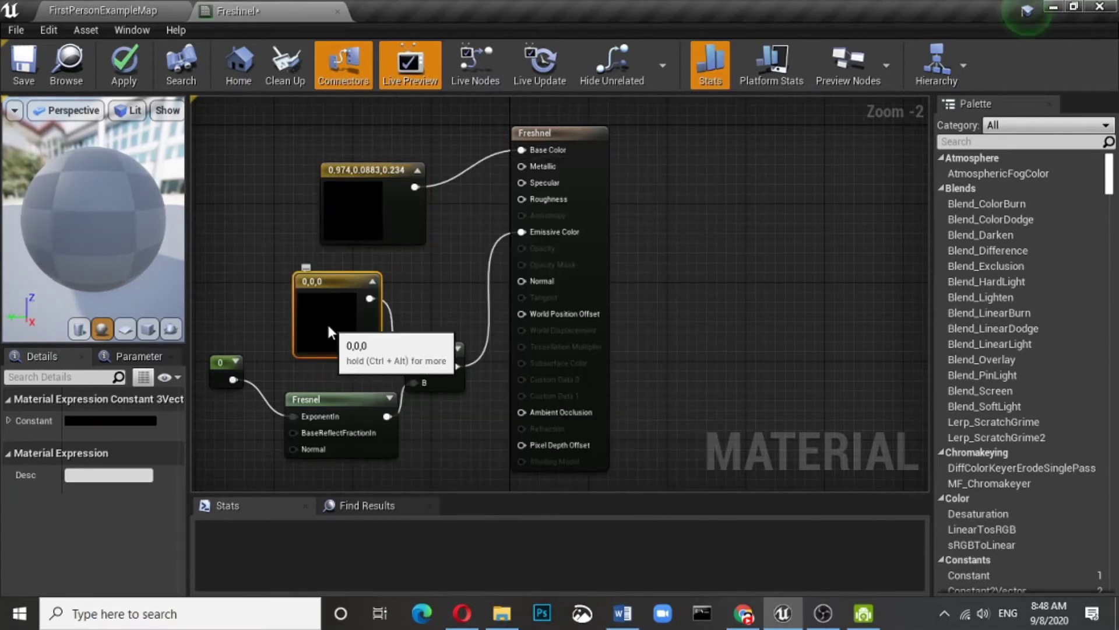
pyautogui.click(397, 355)
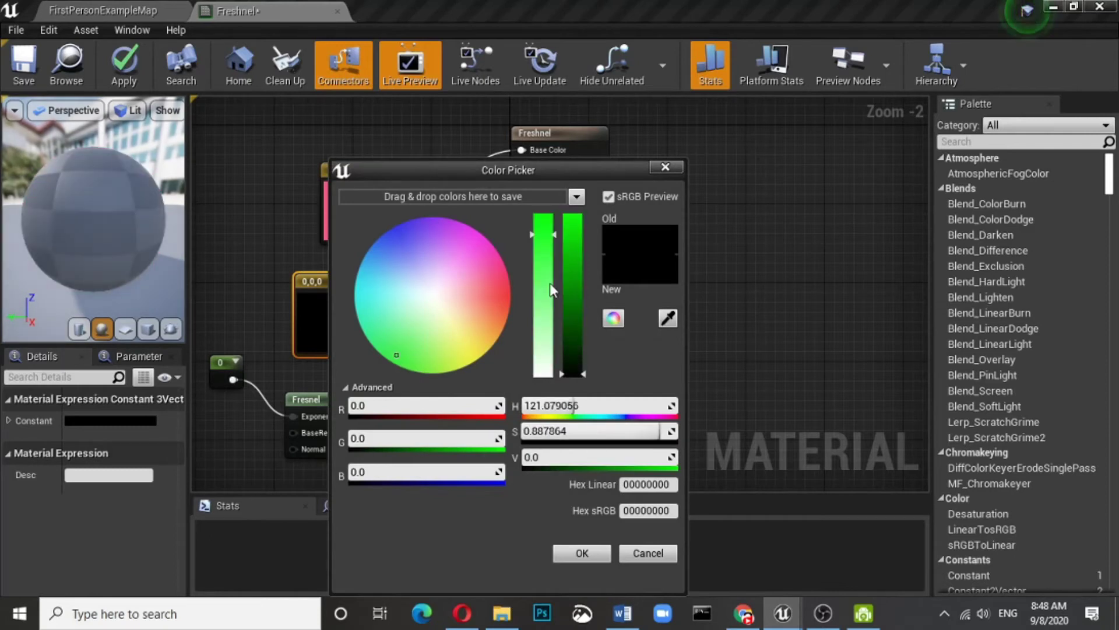
pyautogui.click(573, 218)
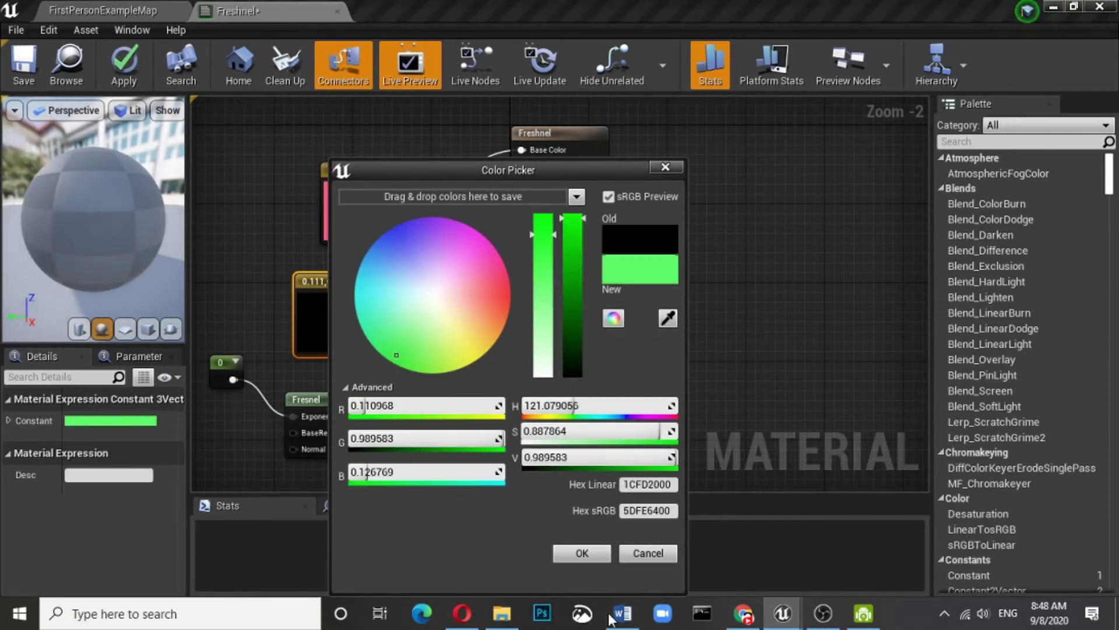
pyautogui.click(582, 552)
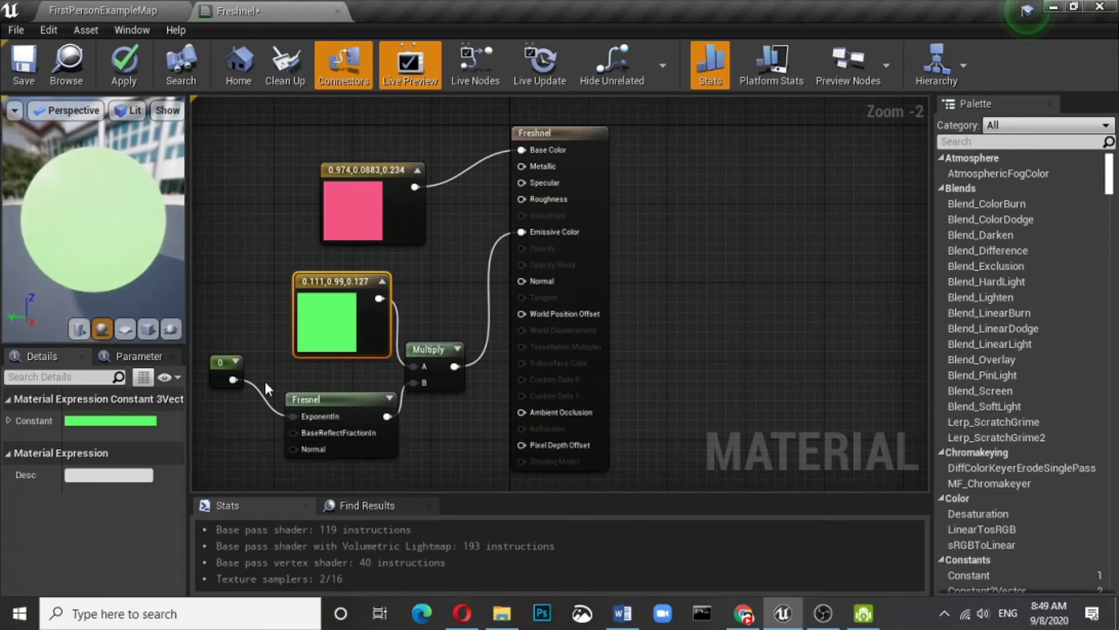
# Set the constant driving the Fresnel exponent to about 1.277.
pyautogui.click(227, 365)
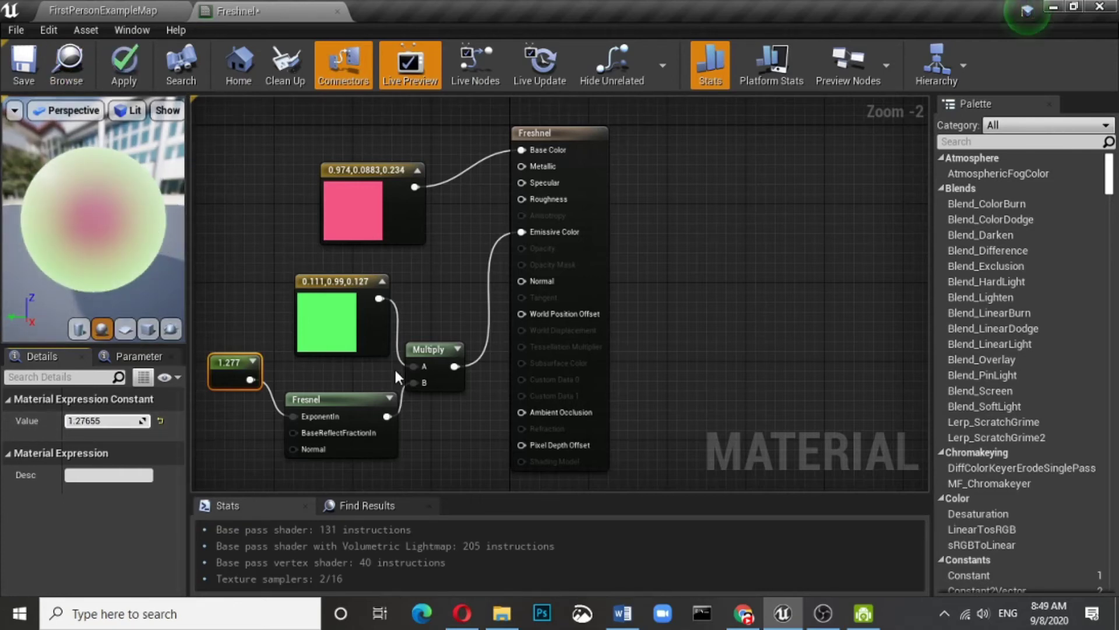
# Convert the pink Base Color constant to a parameter named BC.
pyautogui.rightClick(375, 167)
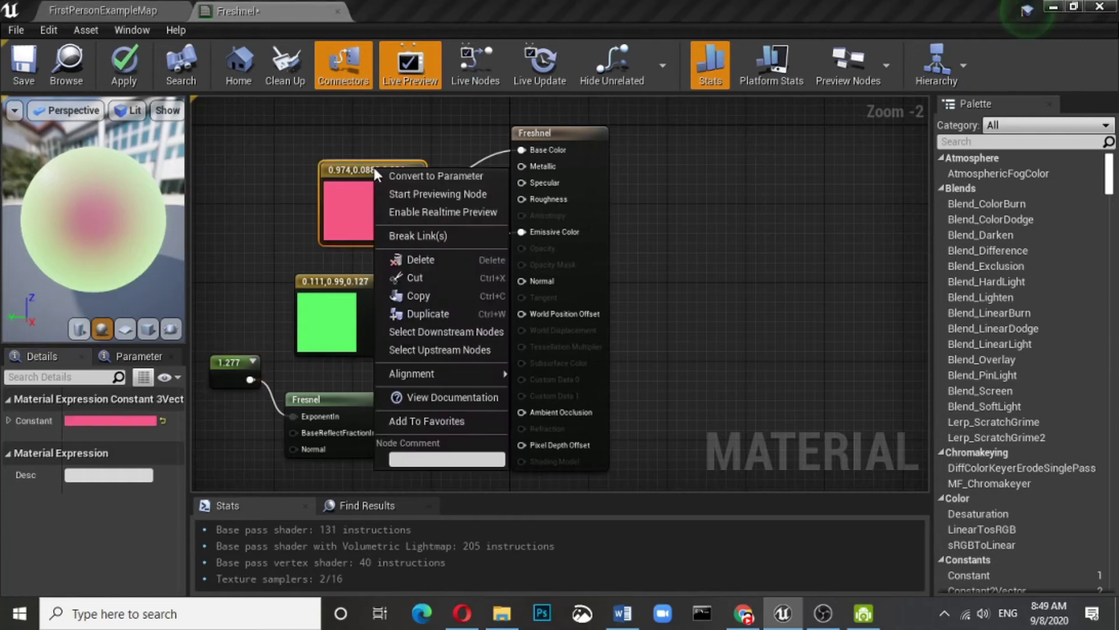
pyautogui.press('Escape')
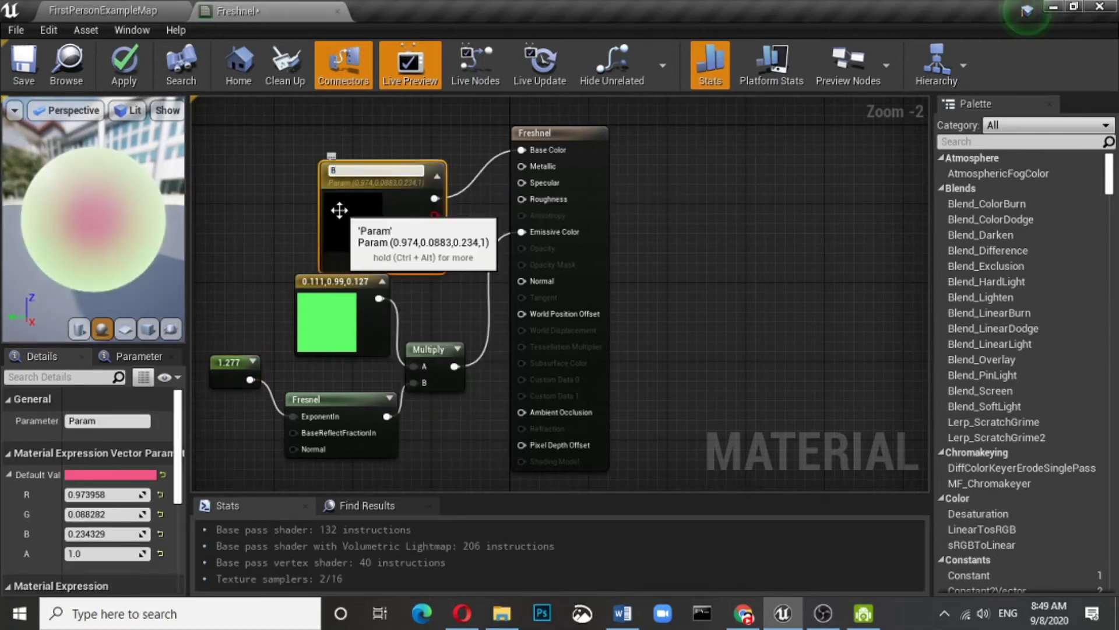
pyautogui.write('BC')
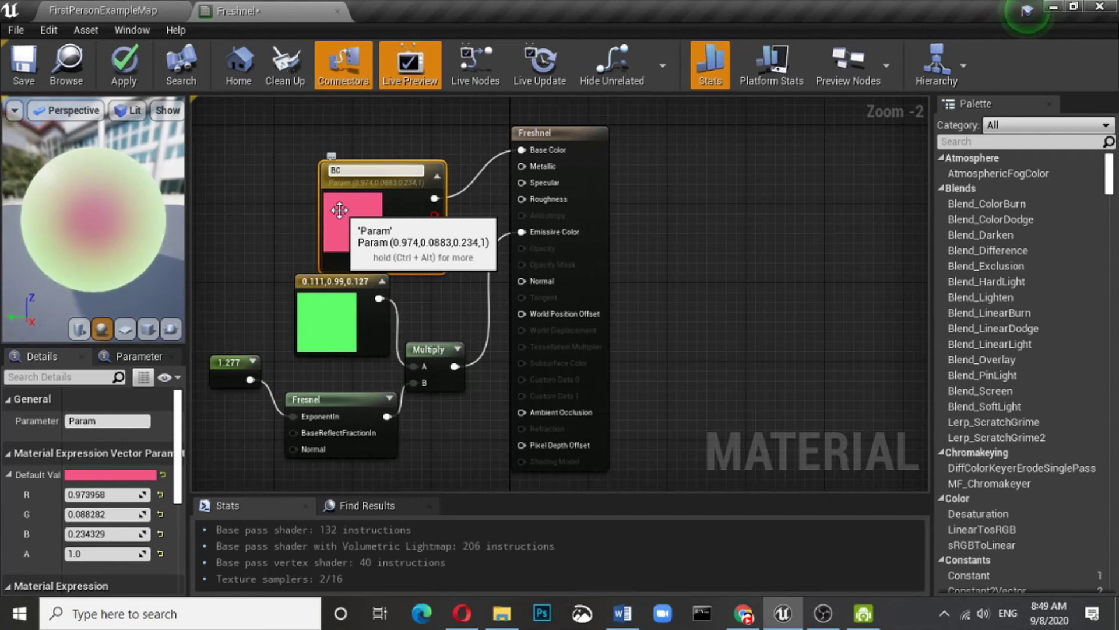
# Convert the green colour constant feeding Multiply to a parameter named EC.
pyautogui.rightClick(307, 284)
pyautogui.click(391, 292)
pyautogui.write('EC')
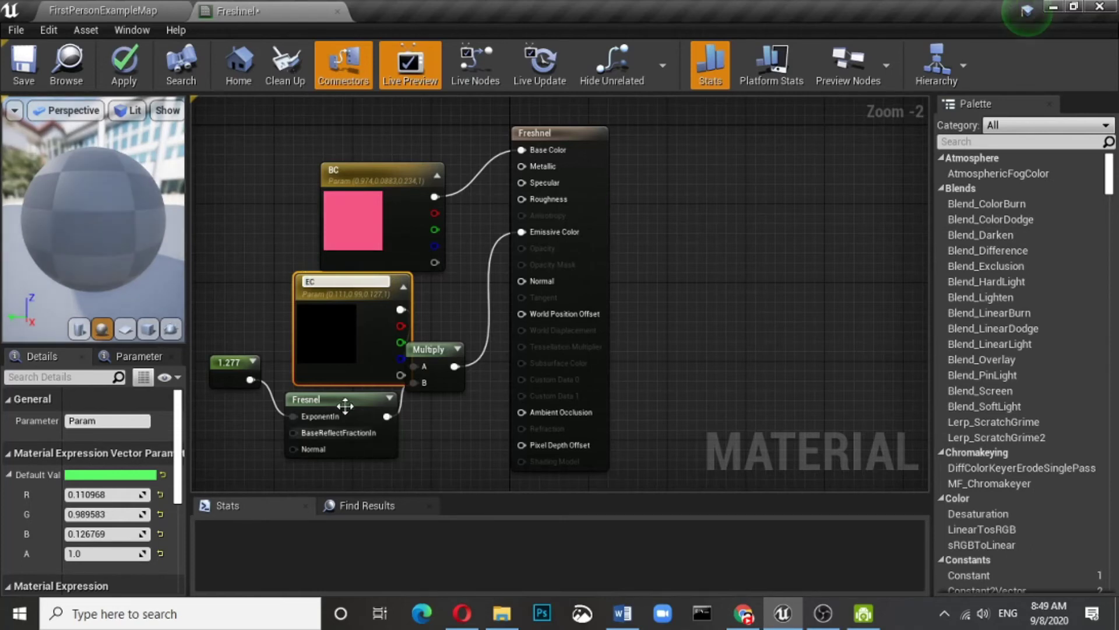
pyautogui.press('Return')
# Convert the constant driving the Fresnel exponent to a parameter named FN and save the material.
pyautogui.rightClick(238, 365)
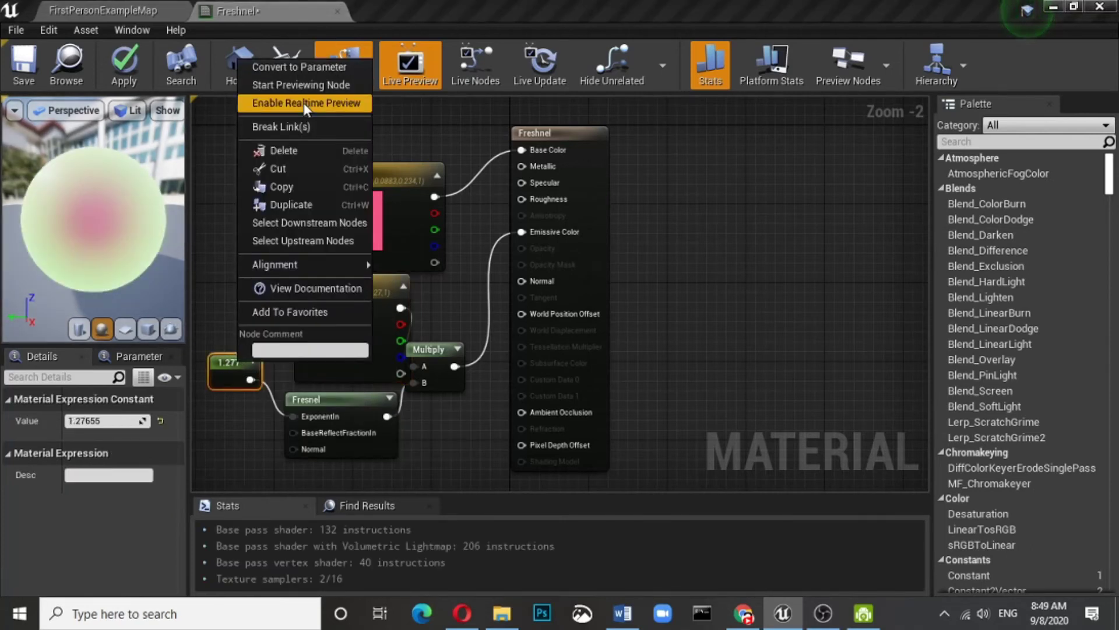
pyautogui.click(305, 66)
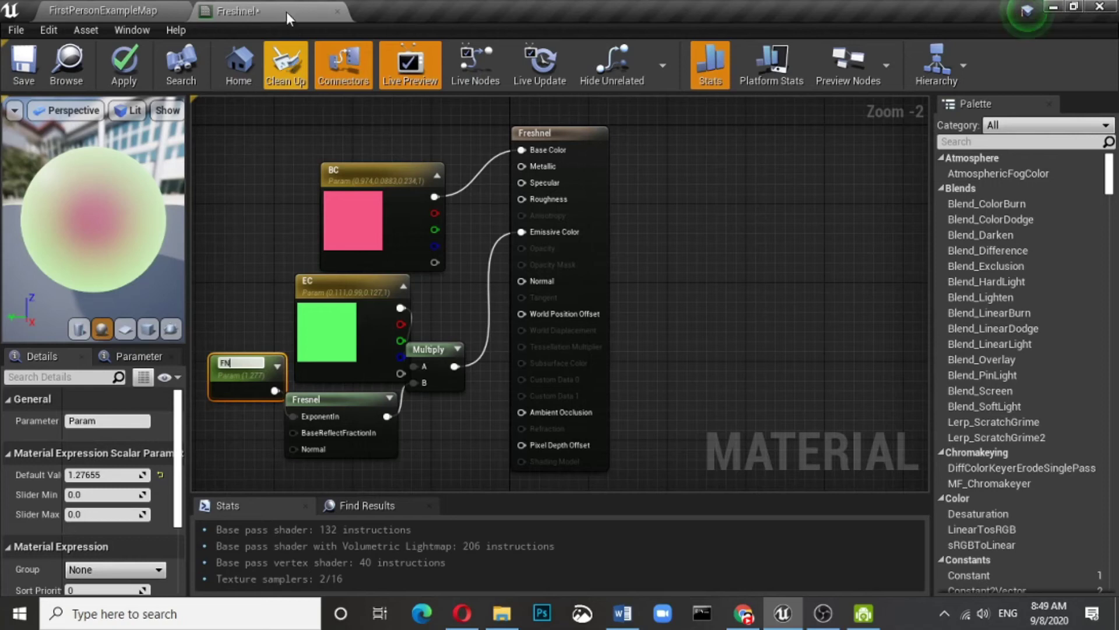
pyautogui.click(218, 197)
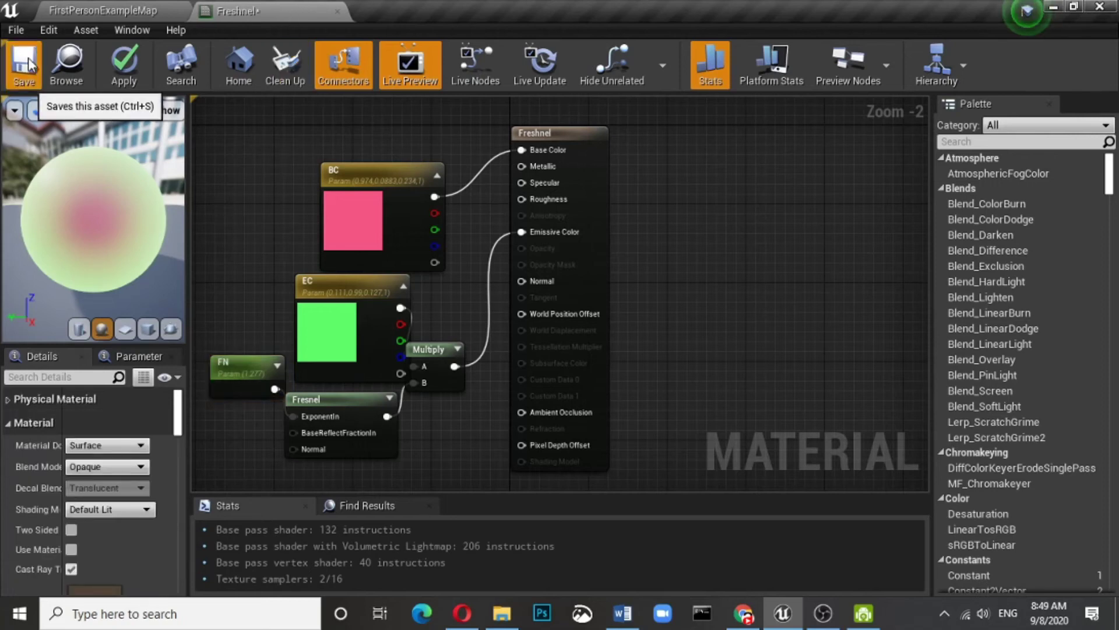
pyautogui.click(28, 64)
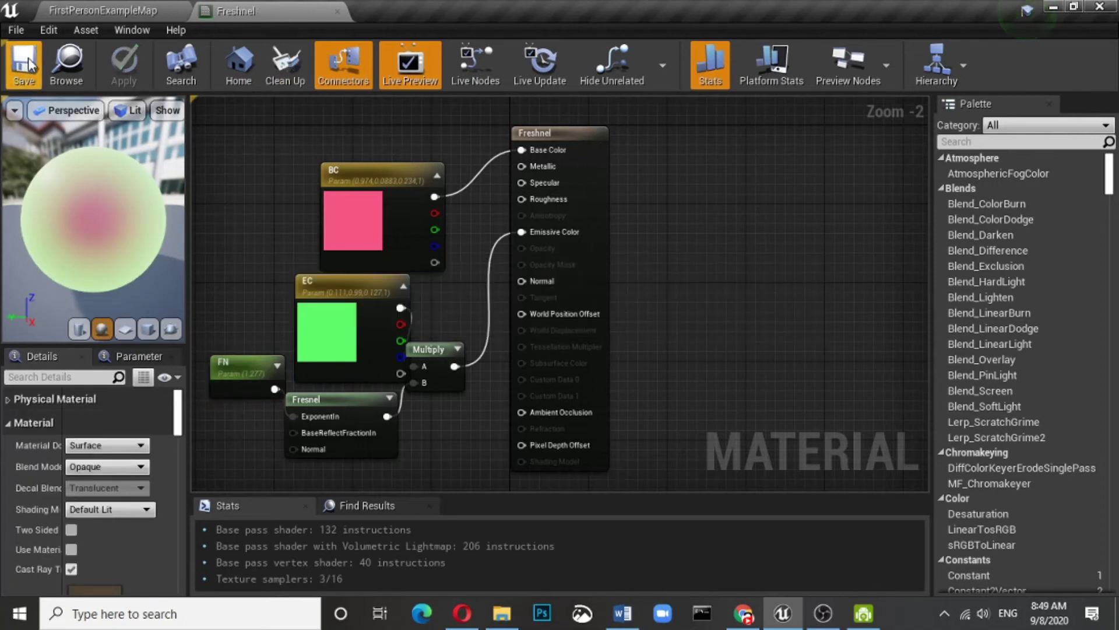
# Apply the Freshnel material to the white sphere and its platform in the centre foreground of the FirstPersonExampleMap level.
pyautogui.click(123, 13)
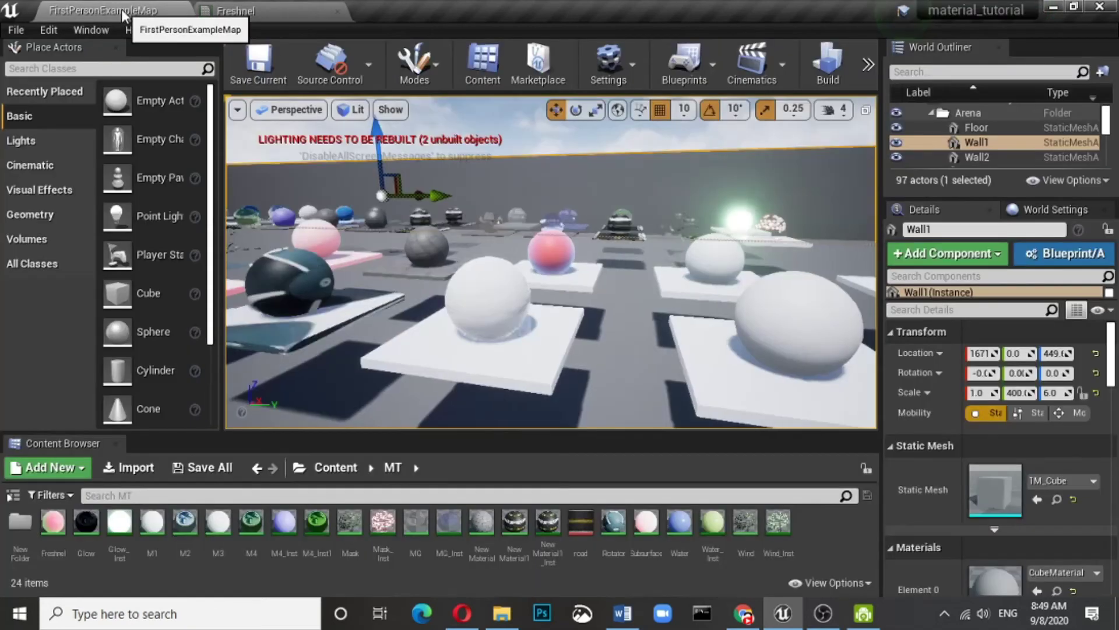
pyautogui.moveTo(53, 522); pyautogui.dragTo(392, 359)
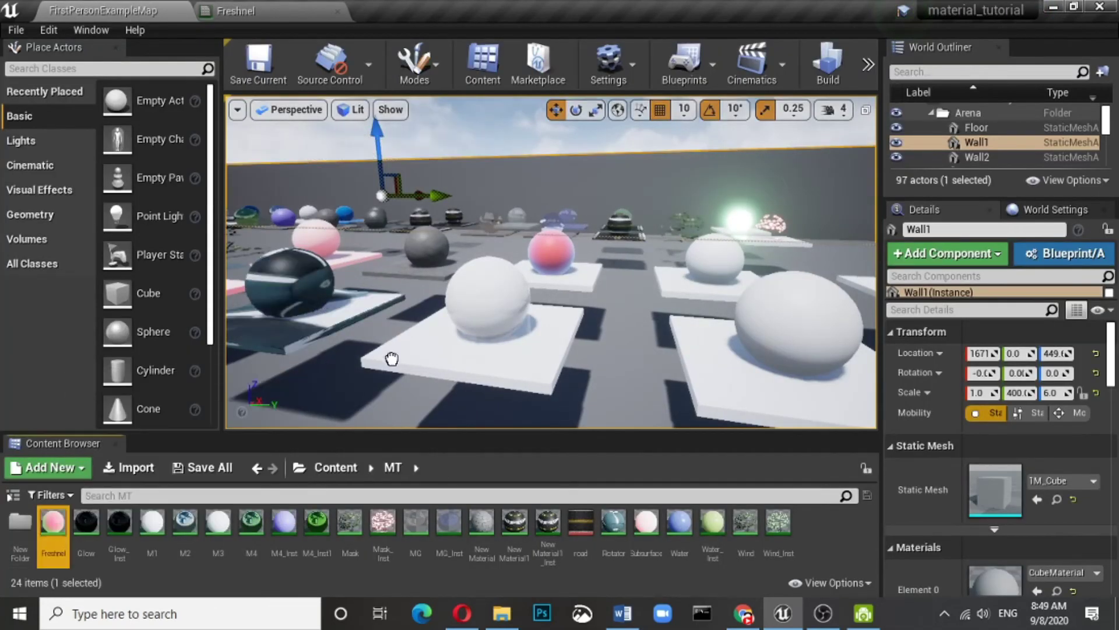
pyautogui.moveTo(534, 300); pyautogui.dragTo(495, 288)
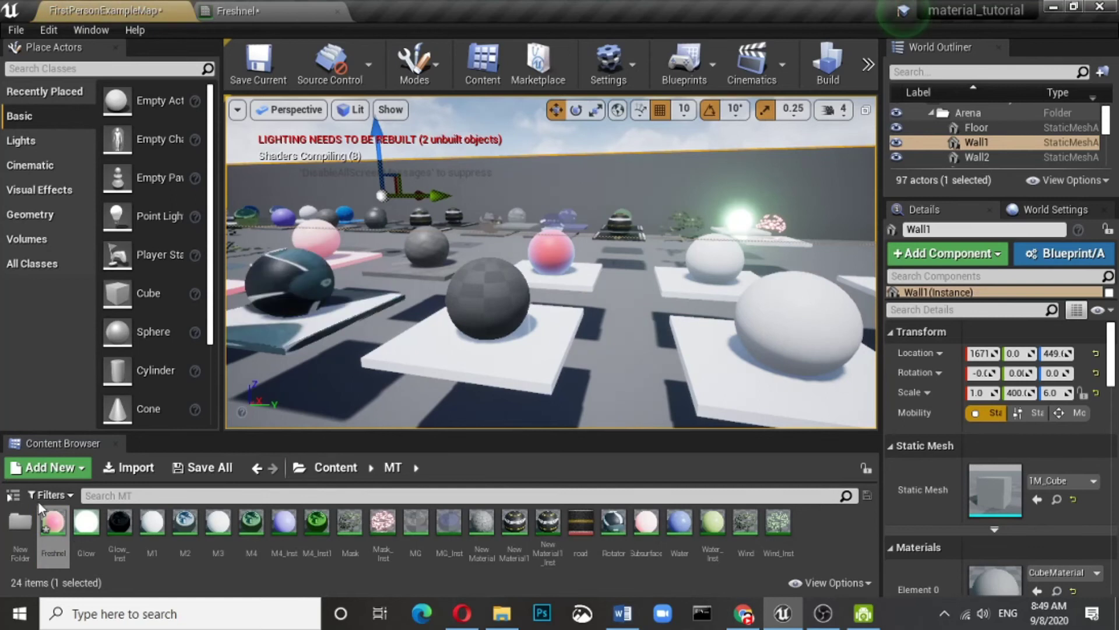
pyautogui.moveTo(54, 524); pyautogui.dragTo(498, 362)
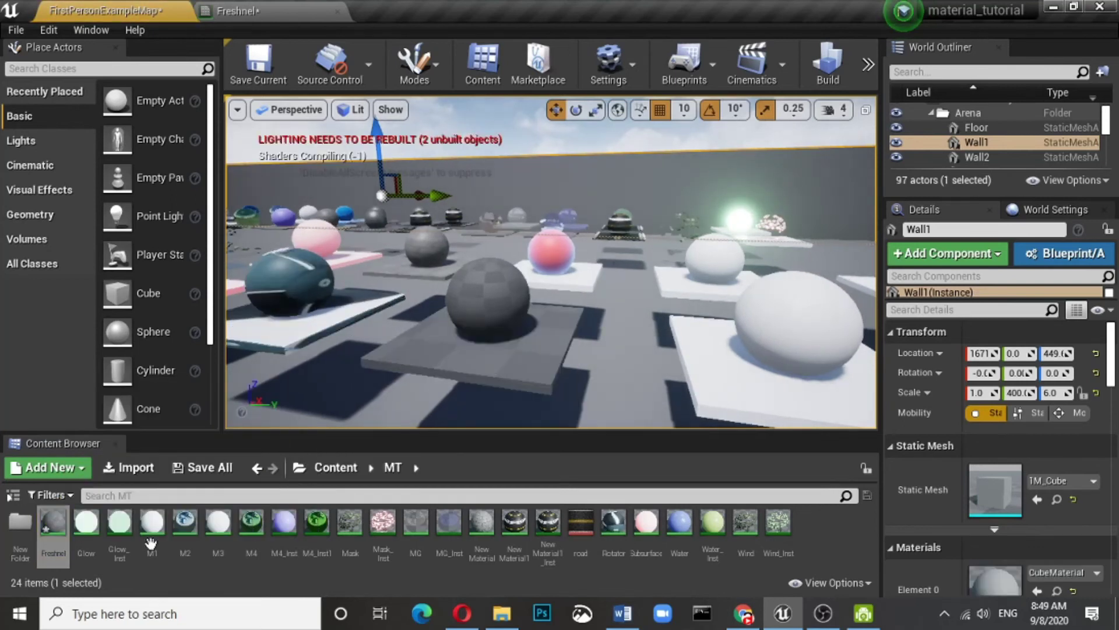
# Create and open a material instance of Freshnel, enabling its BC, EC and FN parameters for editing.
pyautogui.rightClick(51, 524)
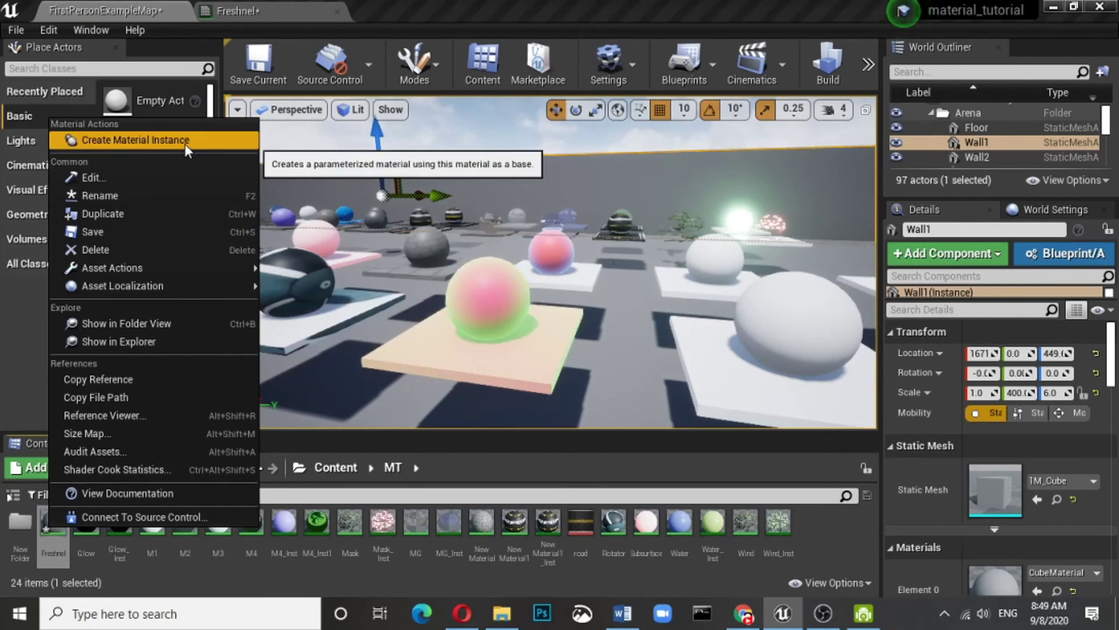
pyautogui.click(182, 140)
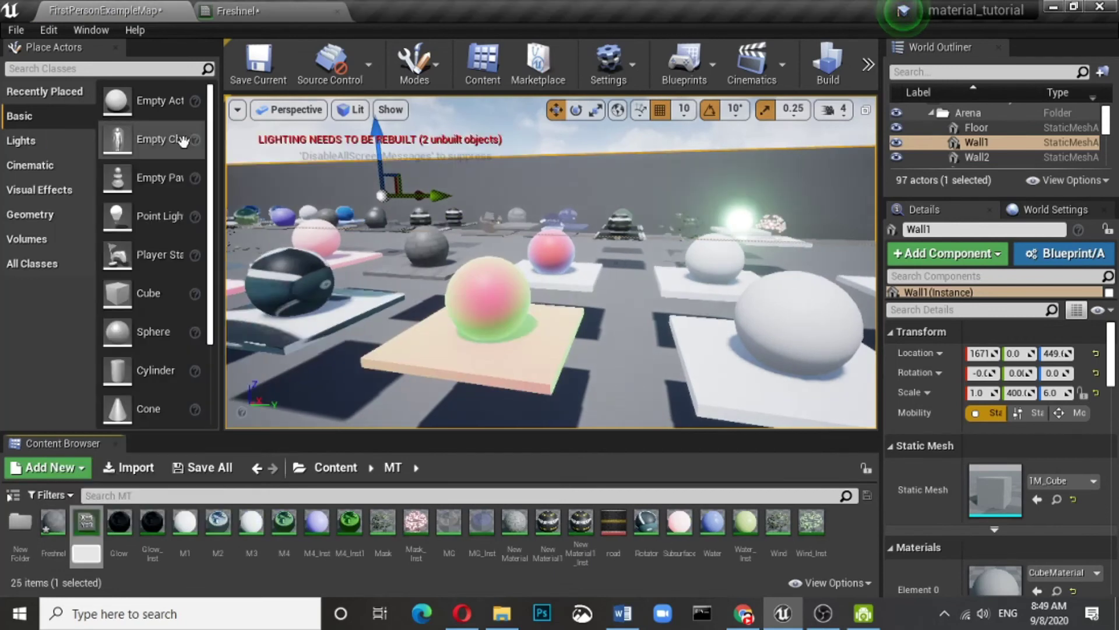
pyautogui.doubleClick(87, 520)
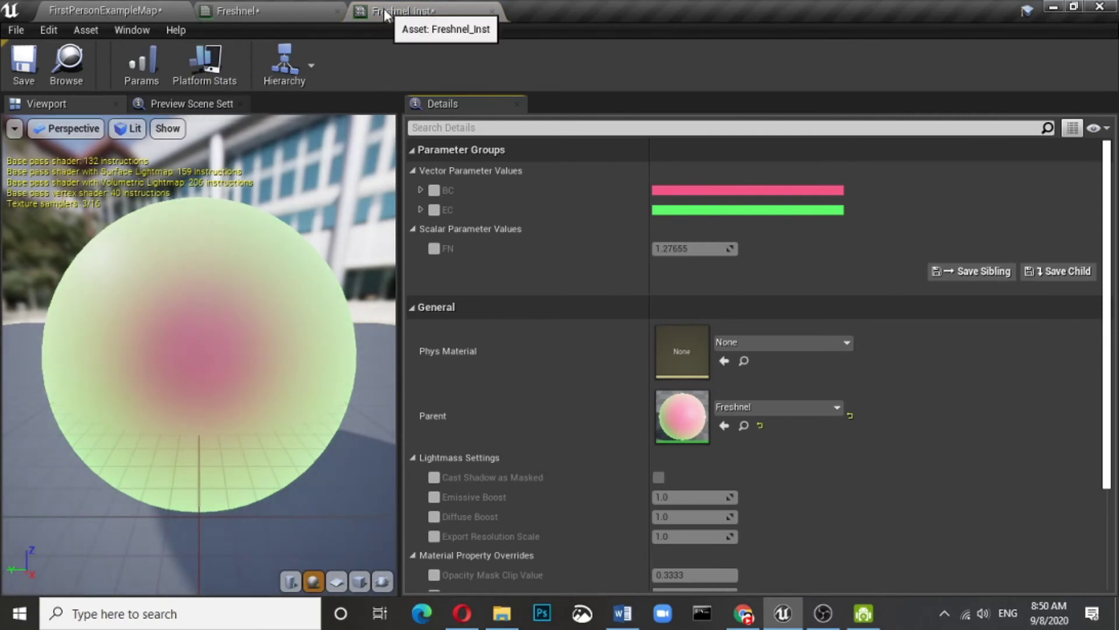
pyautogui.click(434, 191)
pyautogui.click(434, 210)
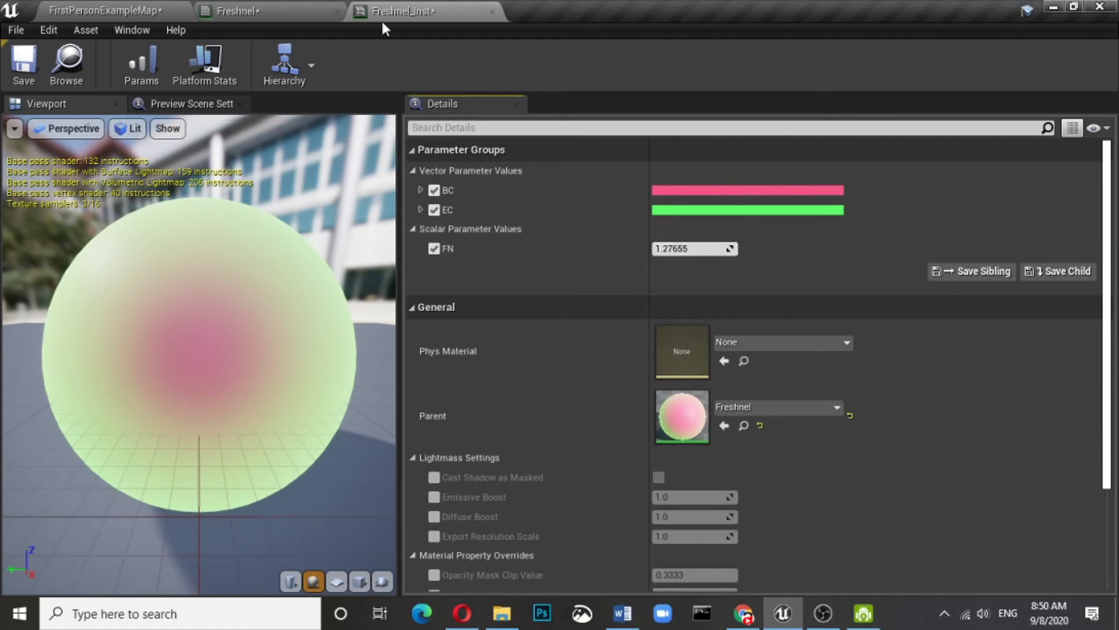
# Detach the material instance editor into a floating window and place it over the FirstPersonExampleMap level.
pyautogui.moveTo(432, 8); pyautogui.dragTo(134, 10)
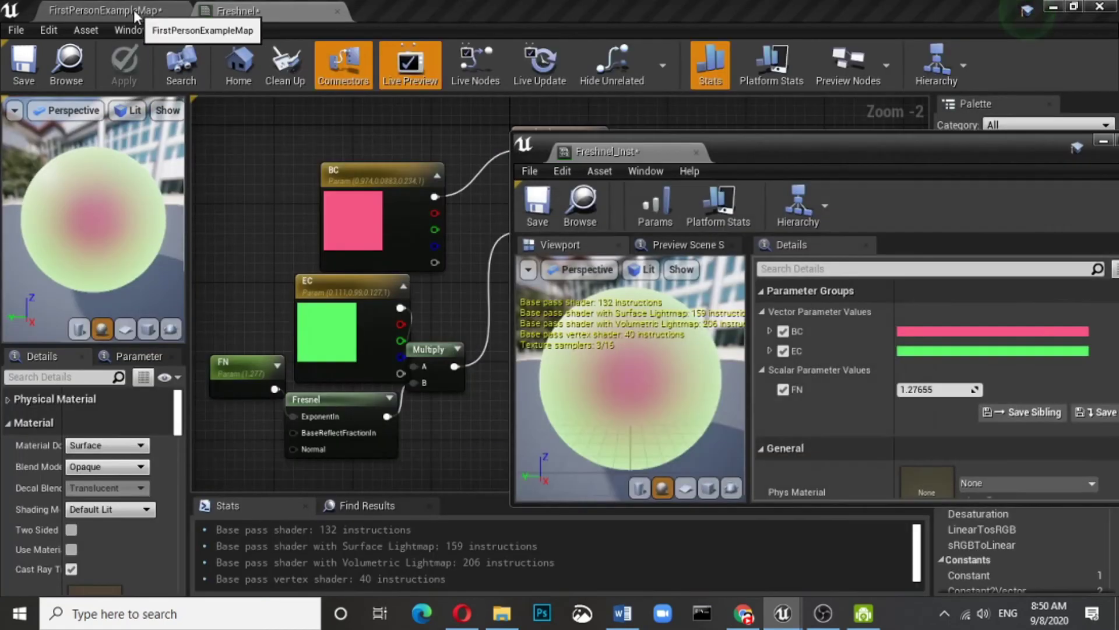
pyautogui.click(134, 9)
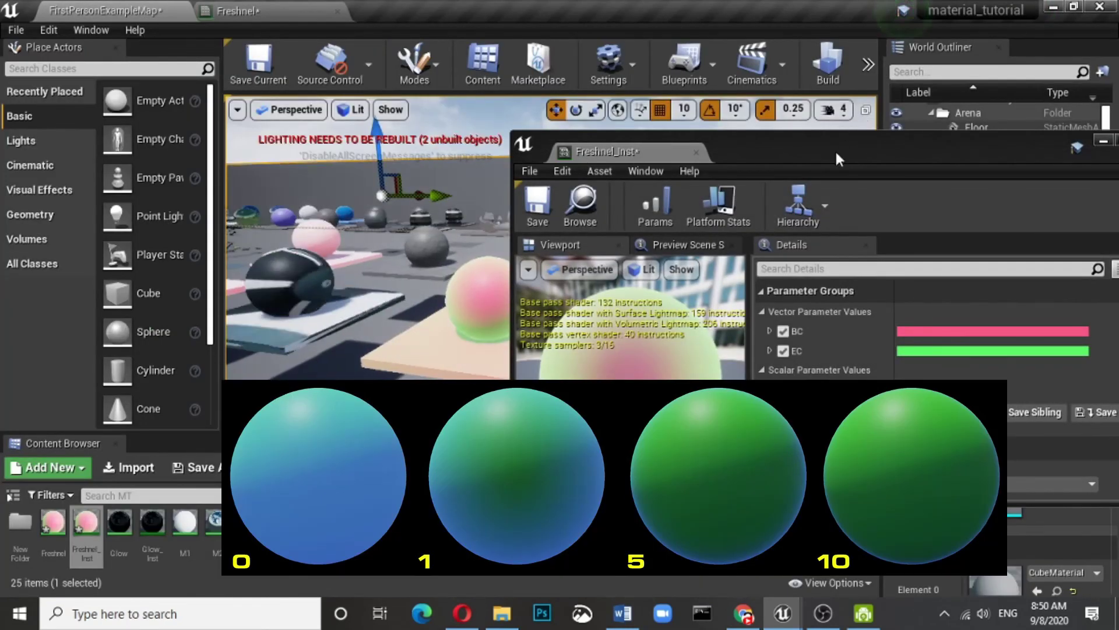
pyautogui.moveTo(835, 149); pyautogui.dragTo(813, 97)
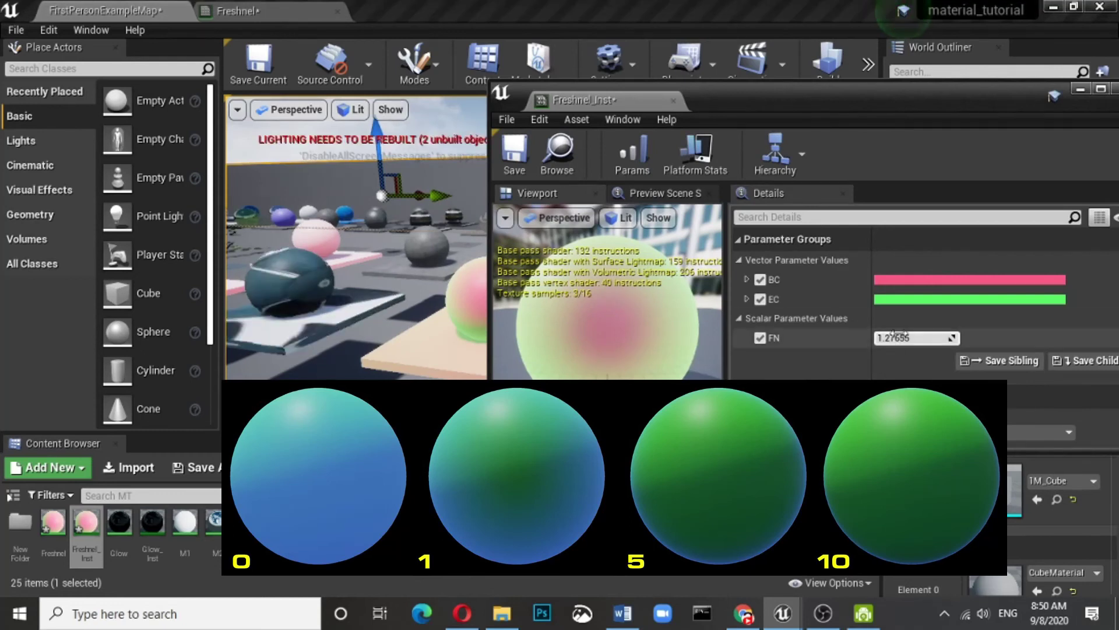
# Set the instance's FN parameter to about 3.768, check the rim on the preview sphere, and close the instance editor.
pyautogui.moveTo(912, 338); pyautogui.dragTo(979, 338)
pyautogui.moveTo(558, 331)
pyautogui.mouseDown()
pyautogui.moveTo(612, 331)
pyautogui.moveTo(554, 327)
pyautogui.mouseUp()
pyautogui.moveTo(556, 284); pyautogui.dragTo(588, 284)
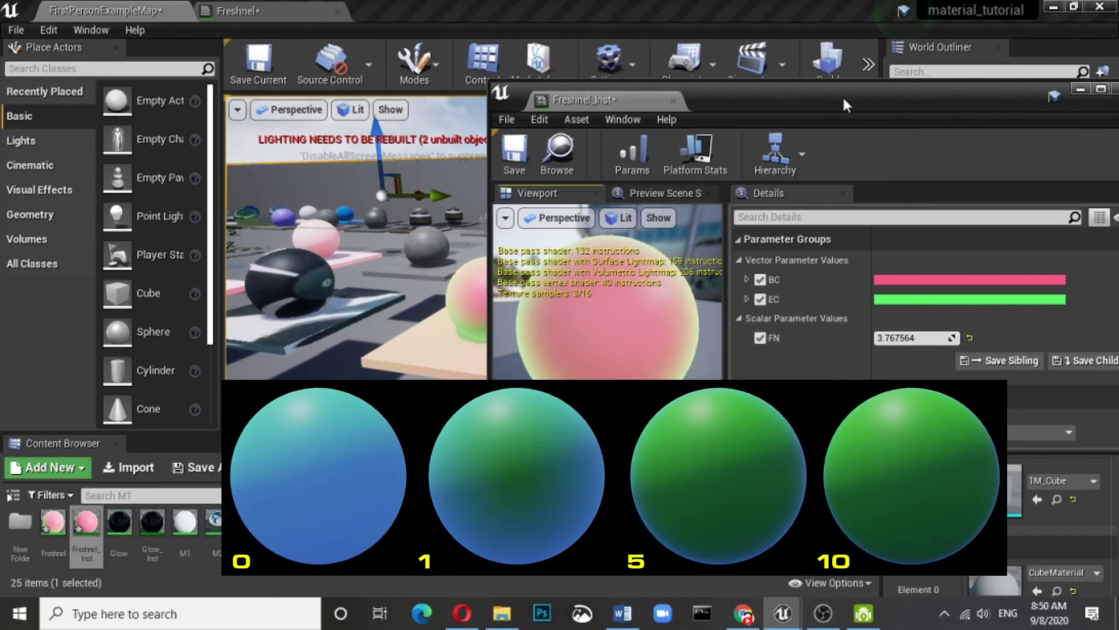
pyautogui.moveTo(855, 95); pyautogui.dragTo(640, 95)
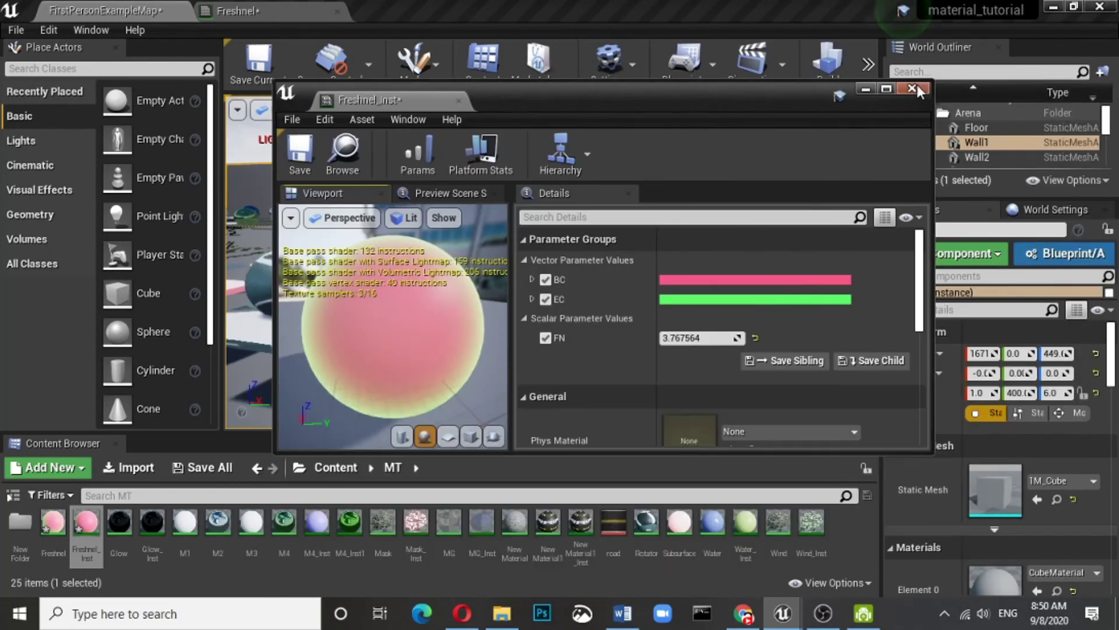
pyautogui.click(914, 88)
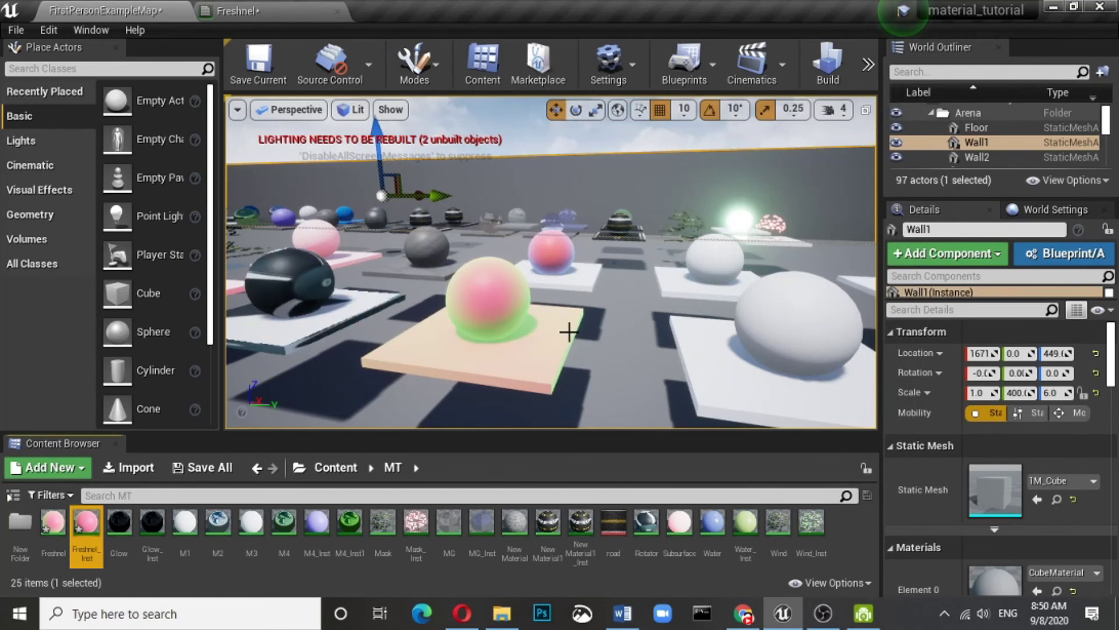